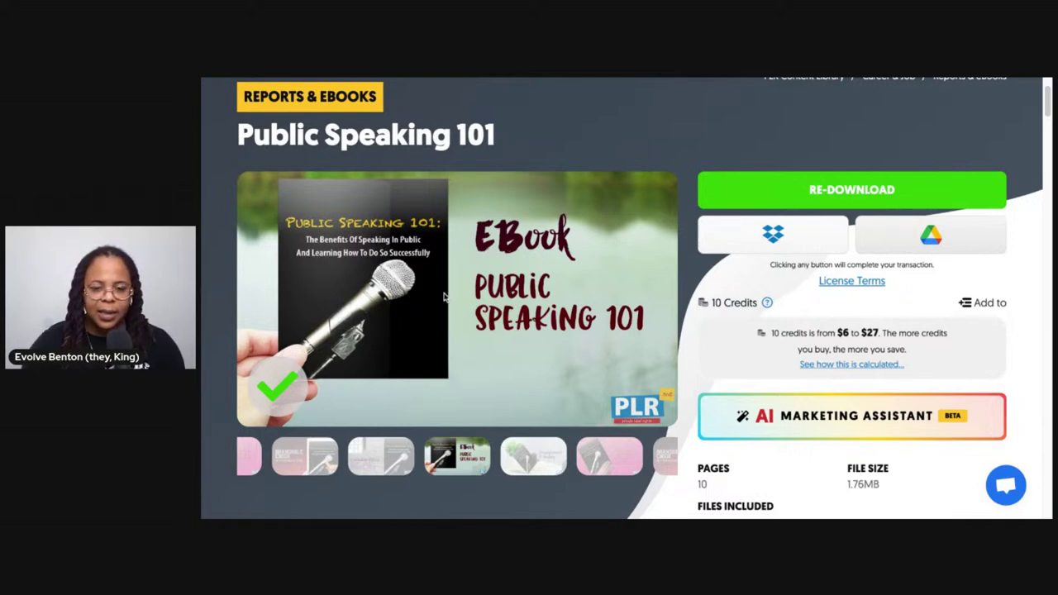
- Look over the header of the Public Speaking 101 eBook page and switch to the test funnel in Kajabi
scroll(444, 297, "up", 1)
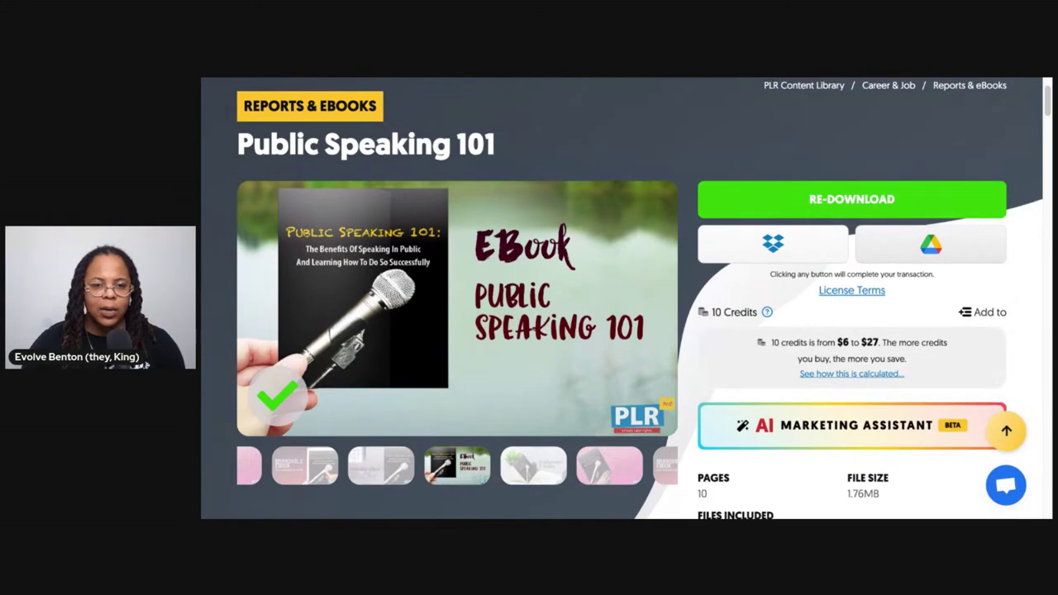
scroll(622, 297, "up", 2)
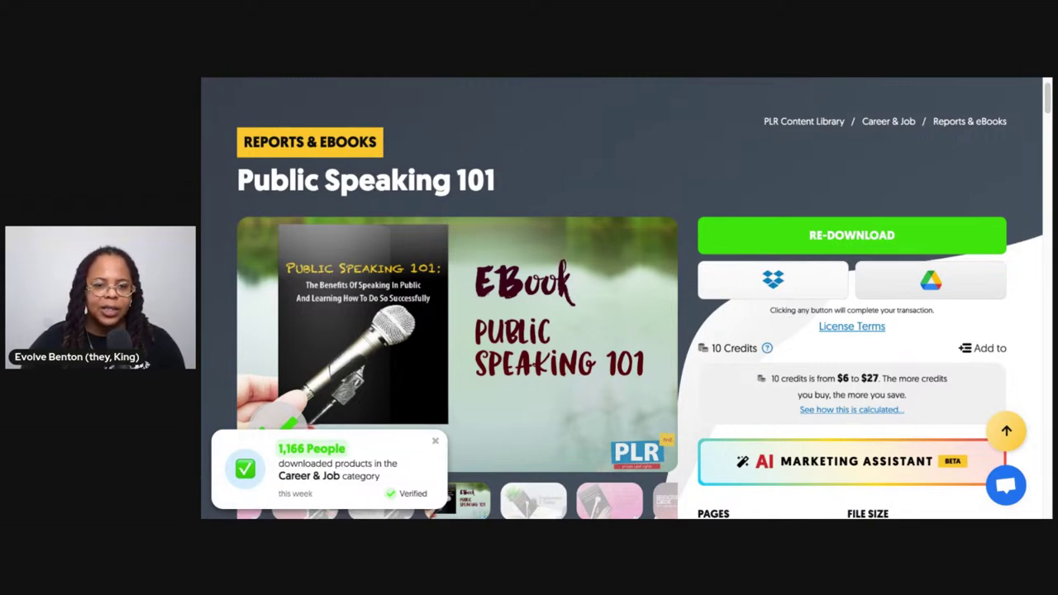
key("ctrl+Tab")
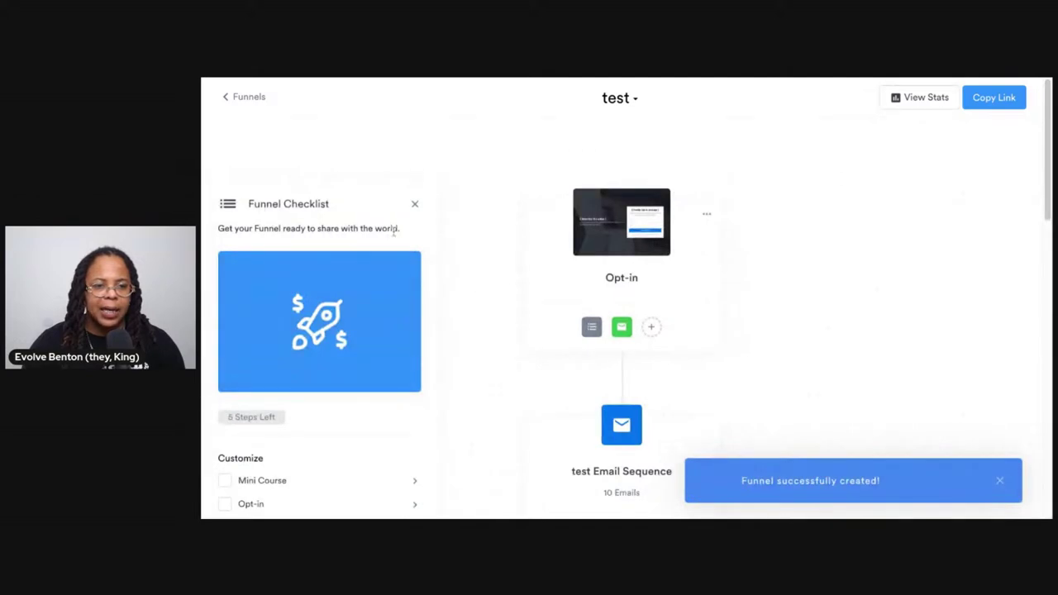
- Start a new funnel from the funnels list and examine the available blueprints, such as Freebie, Sales Page, Product Launch and Zoom Webinar
left_click(241, 99)
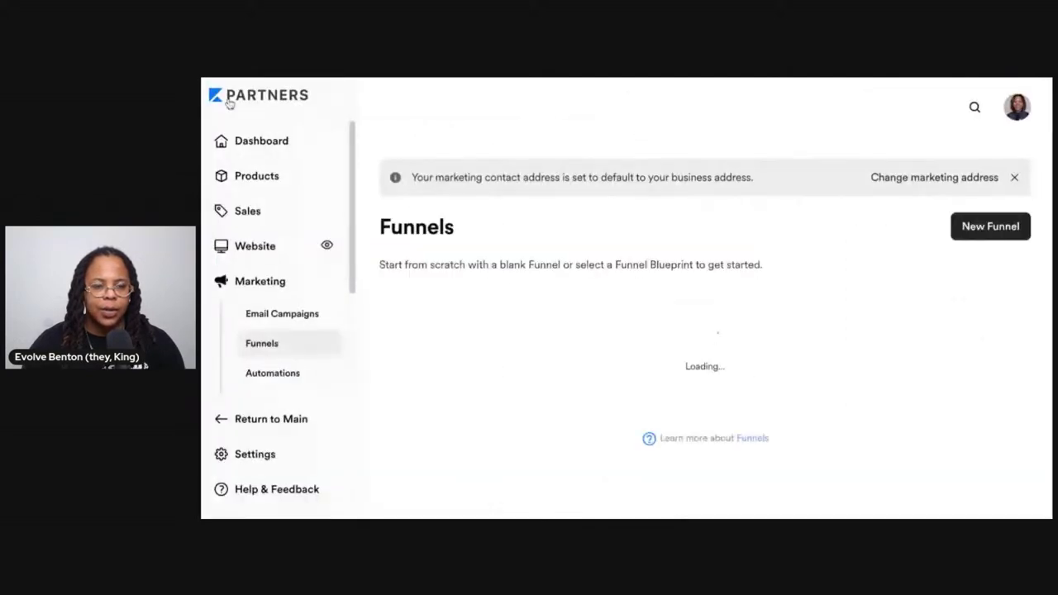
left_click(967, 229)
scroll(750, 309, "down", 3)
scroll(750, 309, "down", 5)
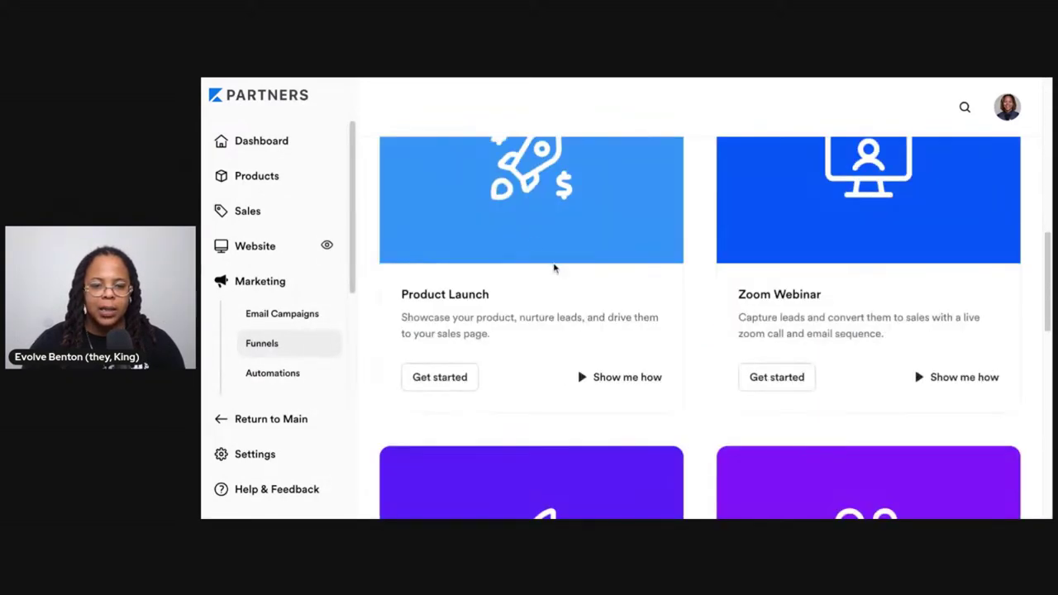
scroll(554, 266, "up", 3)
scroll(554, 270, "down", 2)
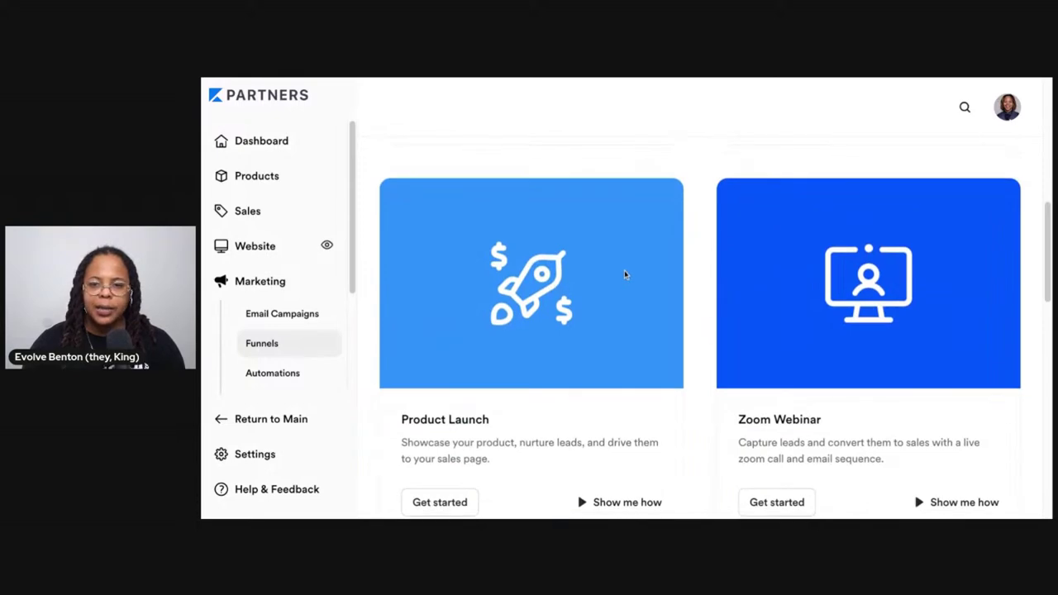
scroll(739, 246, "up", 6)
scroll(739, 244, "down", 2)
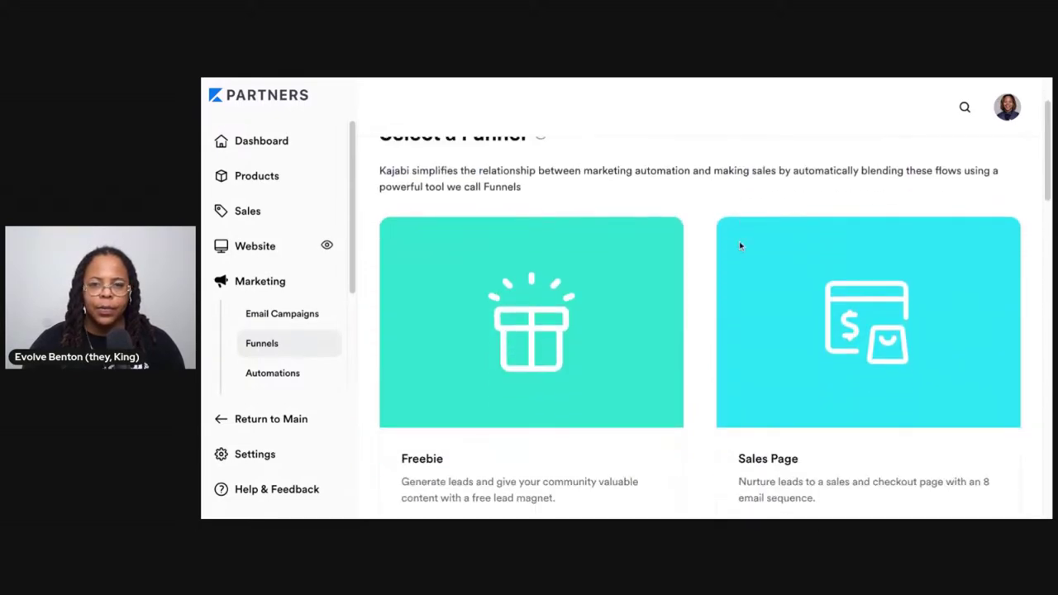
scroll(707, 200, "down", 4)
scroll(703, 196, "down", 2)
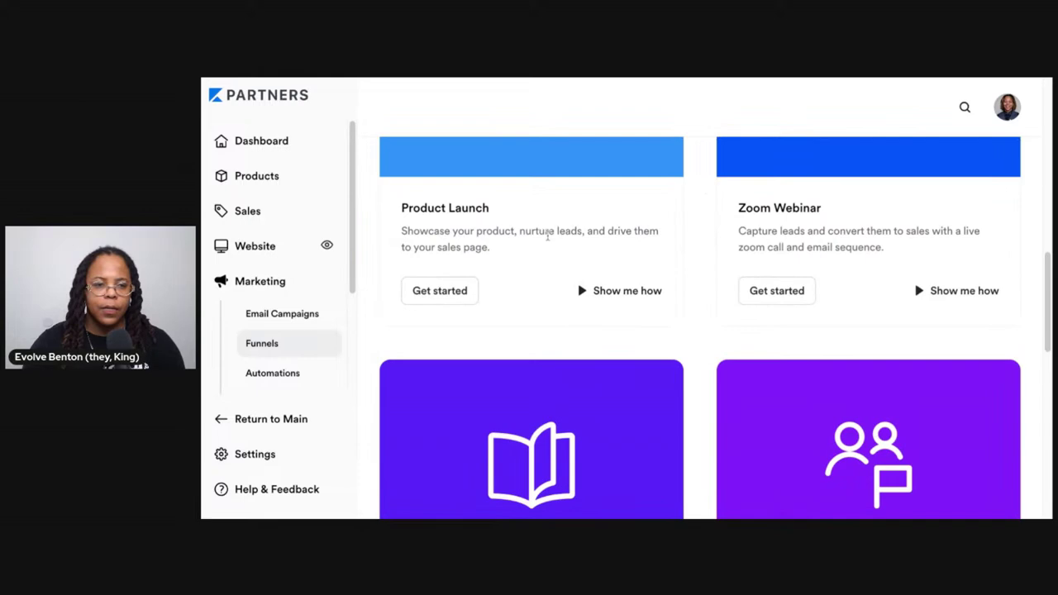
scroll(545, 236, "up", 6)
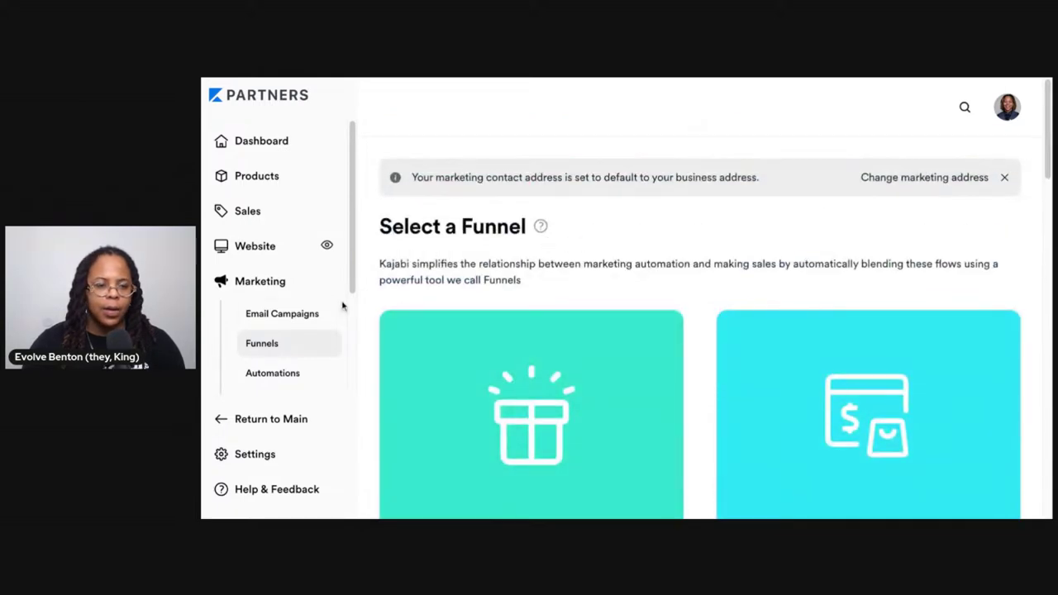
- Return to the funnels list without choosing a blueprint and open the existing test funnel
left_click(301, 343)
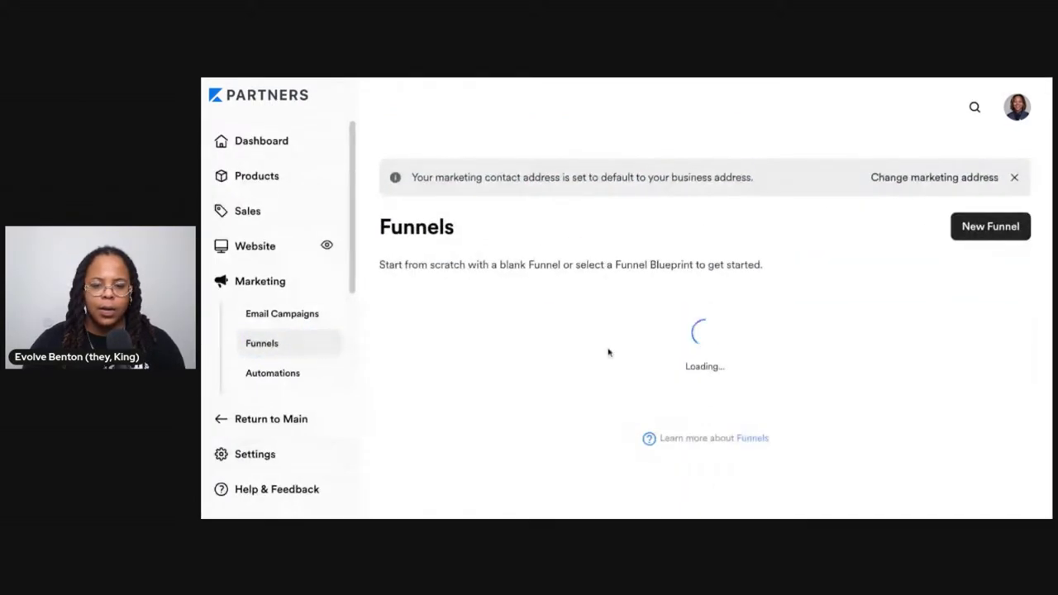
scroll(633, 355, "down", 2)
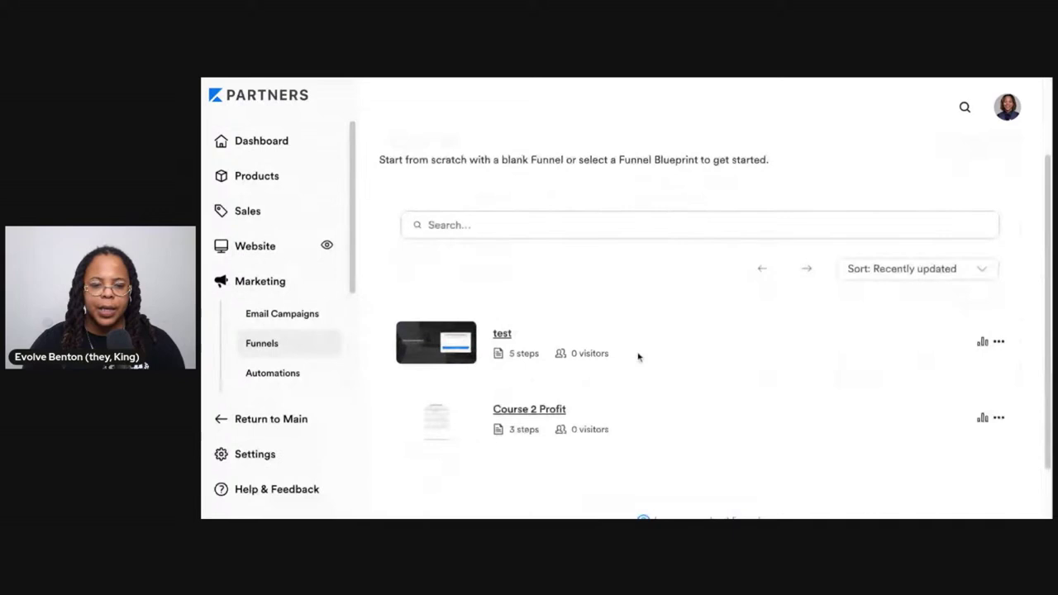
left_click(466, 345)
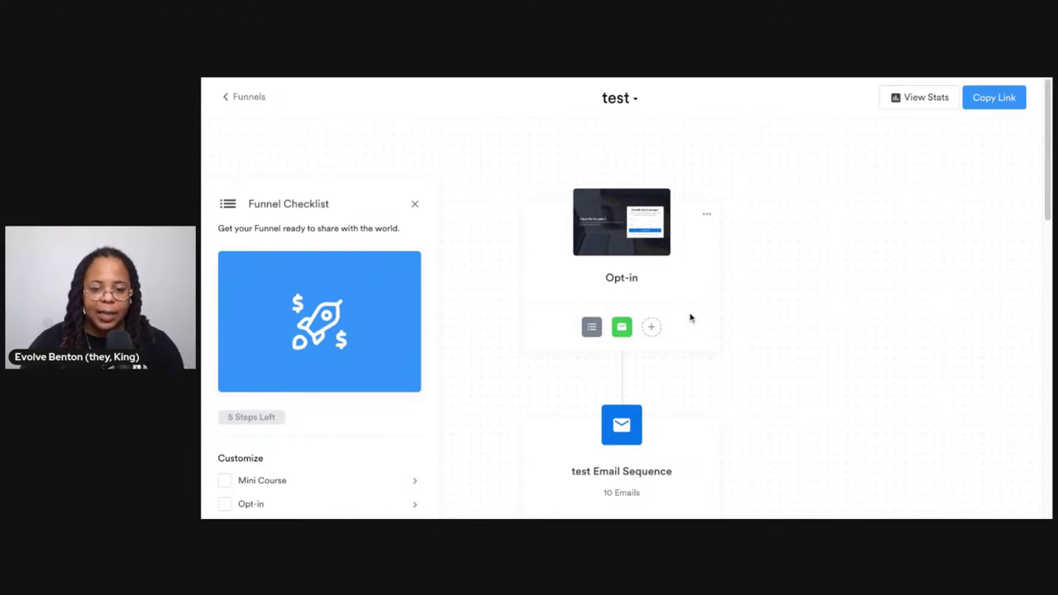
- Open the test funnel's Opt-in page in the page editor and examine its value description and form
mouse_move(666, 271)
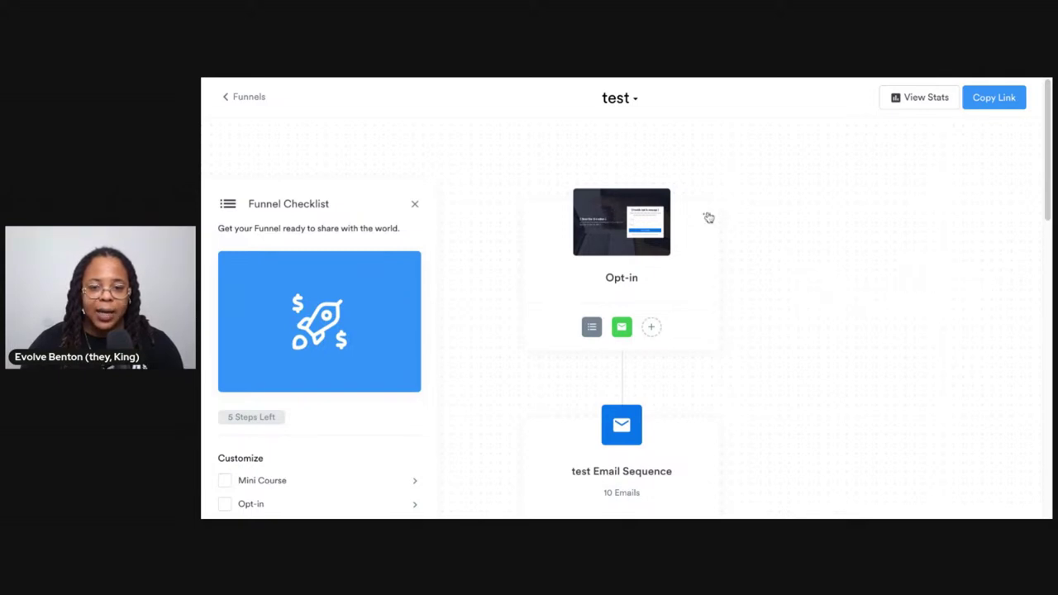
left_click(706, 215)
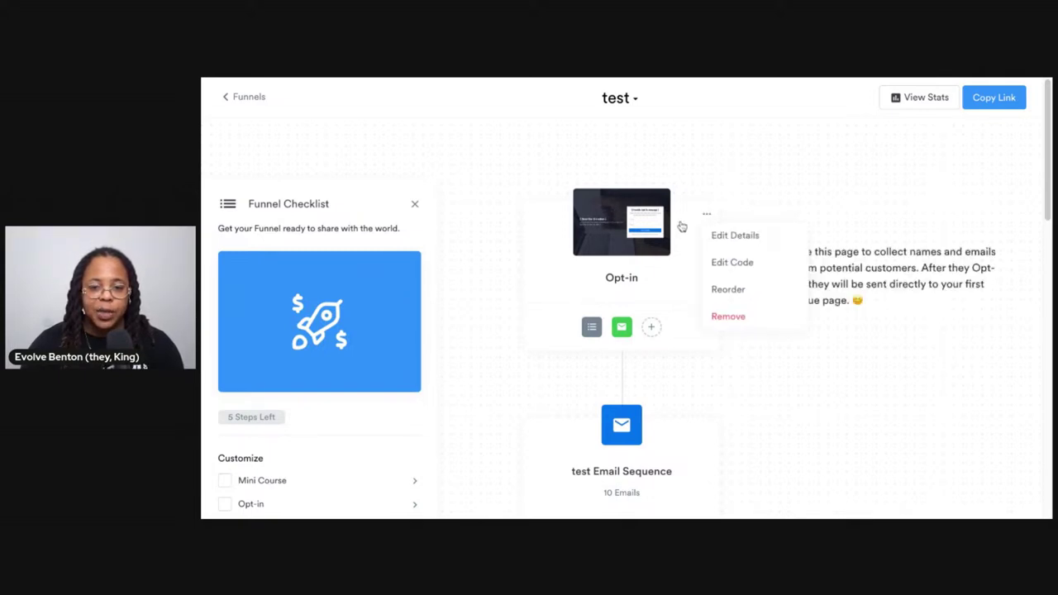
left_click(666, 217)
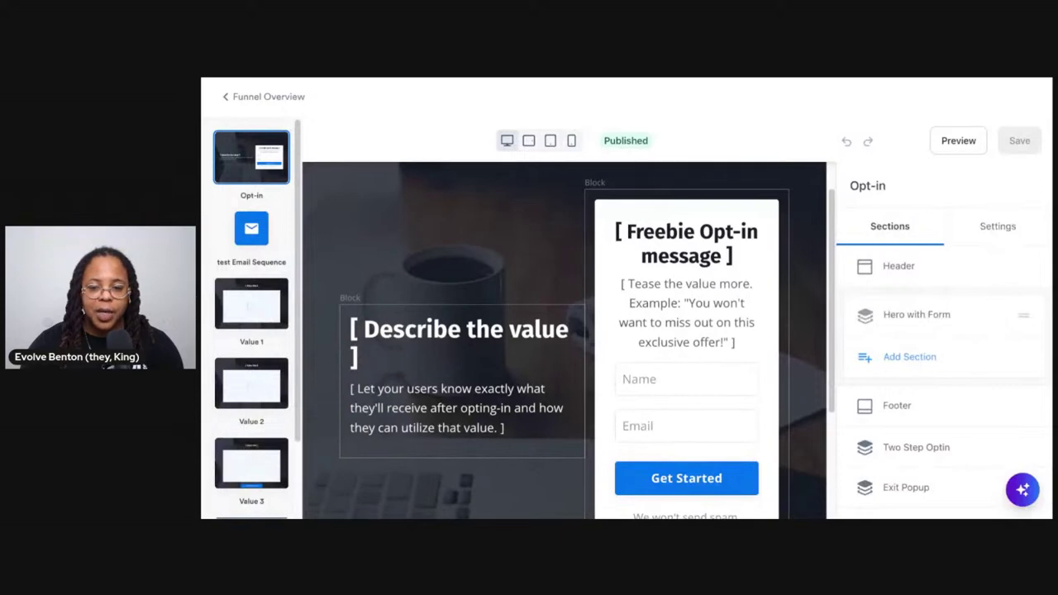
scroll(570, 341, "down", 2)
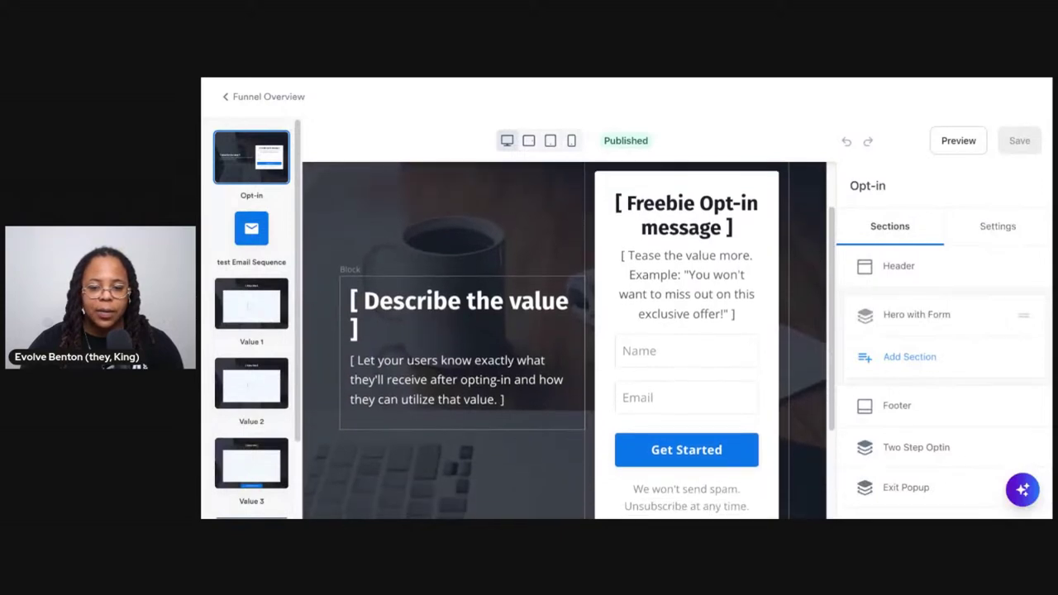
scroll(570, 342, "up", 1)
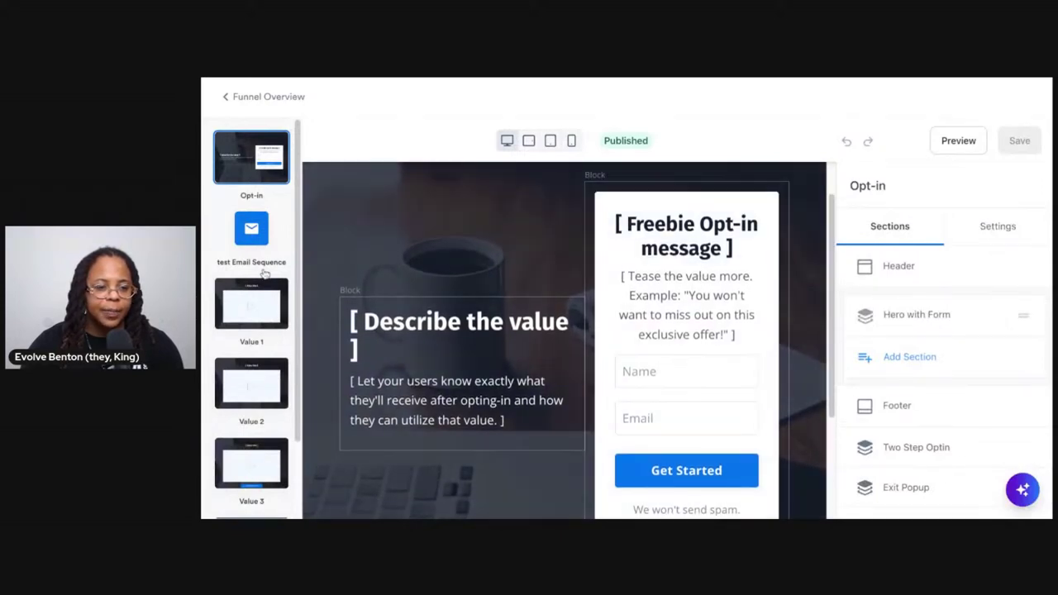
- Open the test Email Sequence and examine its triggers and the schedule of its first emails
left_click(257, 233)
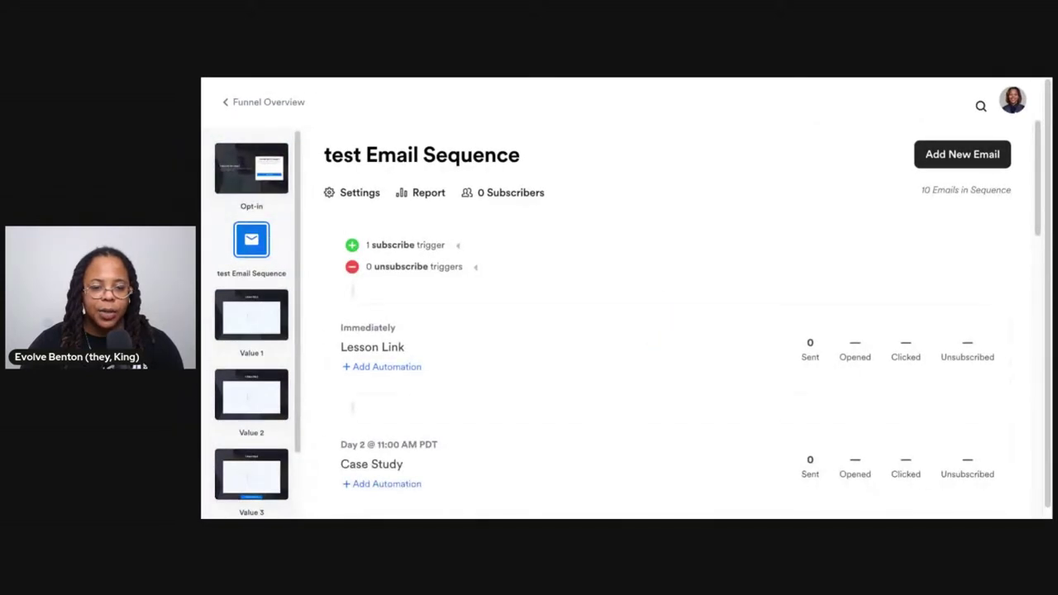
scroll(397, 276, "down", 3)
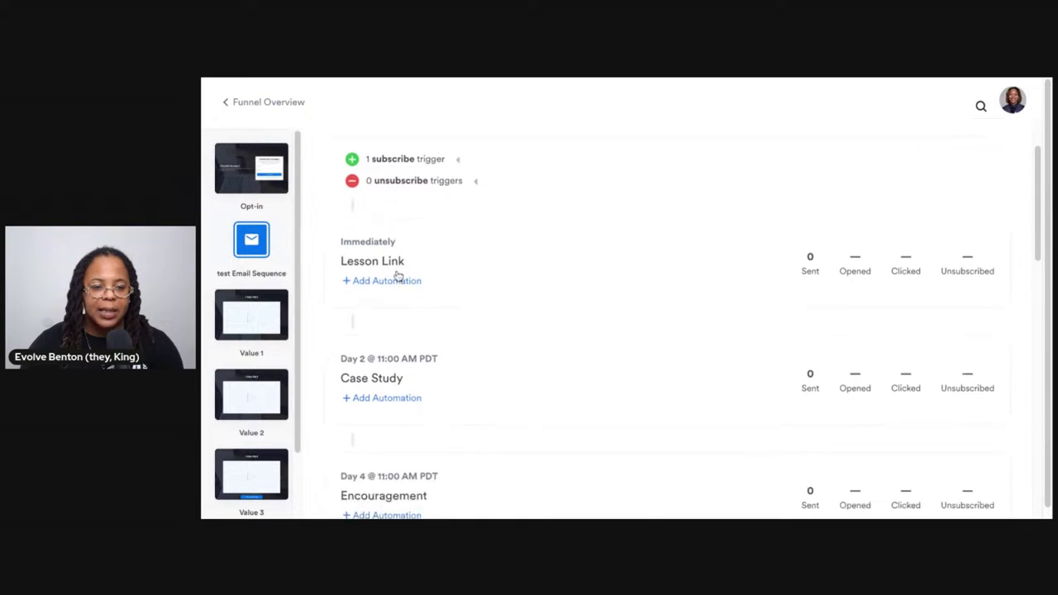
scroll(397, 276, "down", 1)
scroll(667, 335, "down", 5)
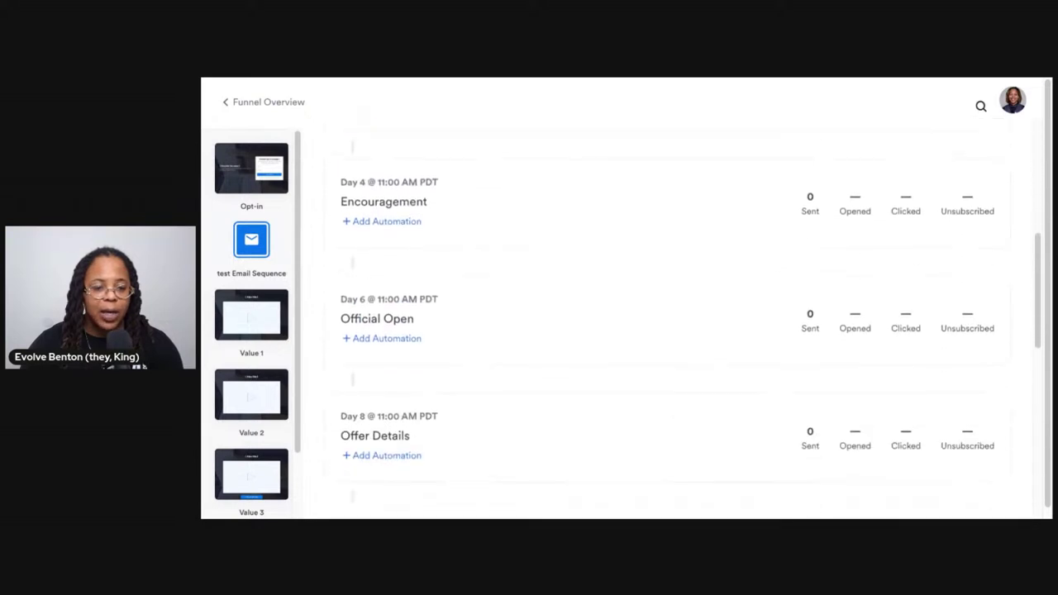
scroll(668, 335, "up", 7)
scroll(681, 318, "up", 1)
scroll(682, 318, "down", 5)
scroll(413, 265, "up", 5)
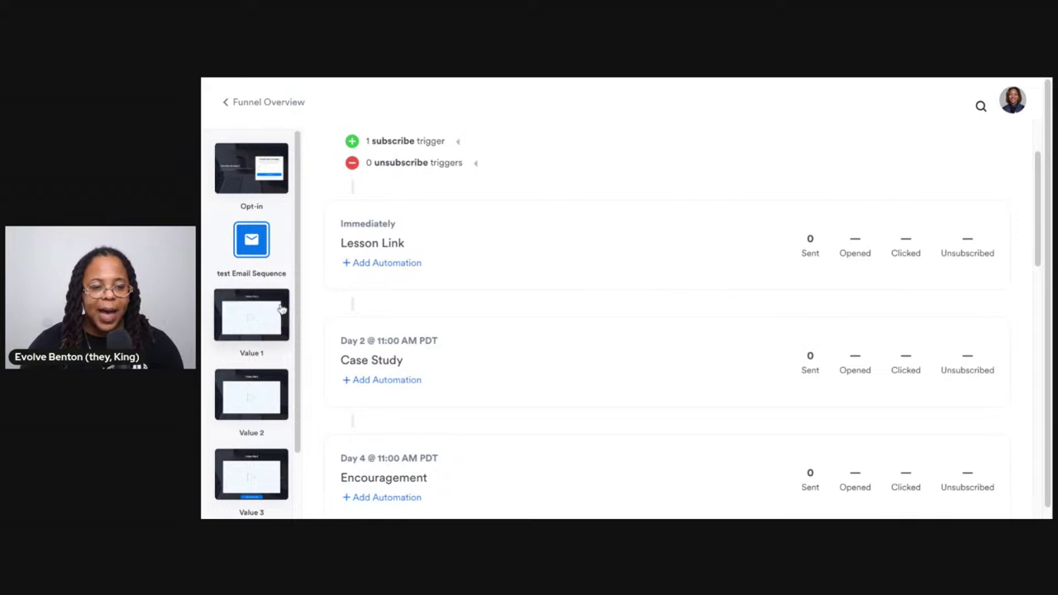
- View the Value 1 page and the Value 2 page of the test funnel in the page editor
left_click(251, 315)
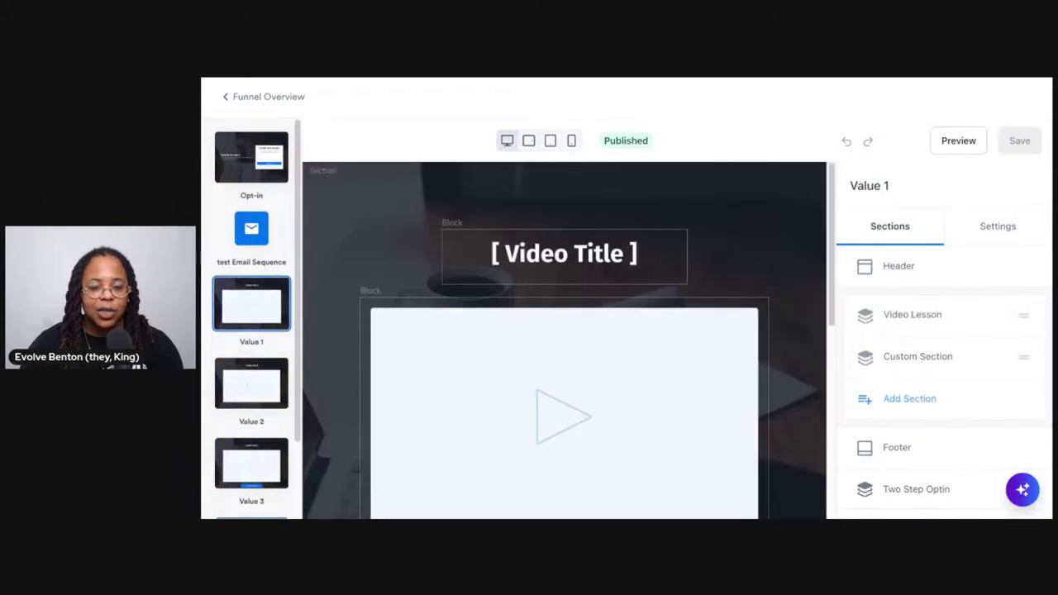
scroll(251, 314, "down", 2)
left_click(254, 309)
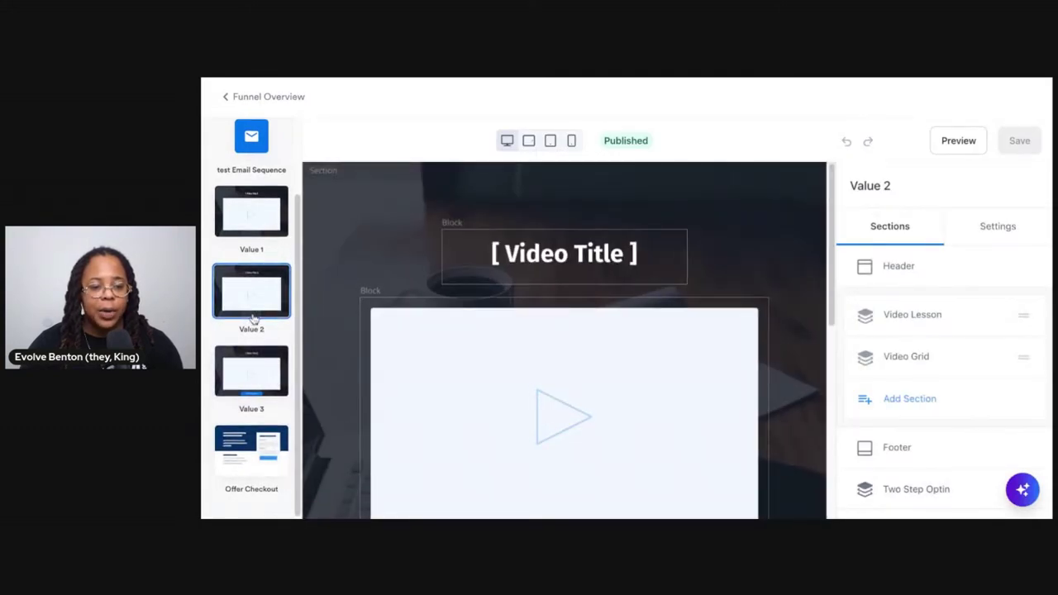
- Reopen the test Email Sequence and read through its scheduled emails down to the Final Reminder
scroll(261, 248, "up", 1)
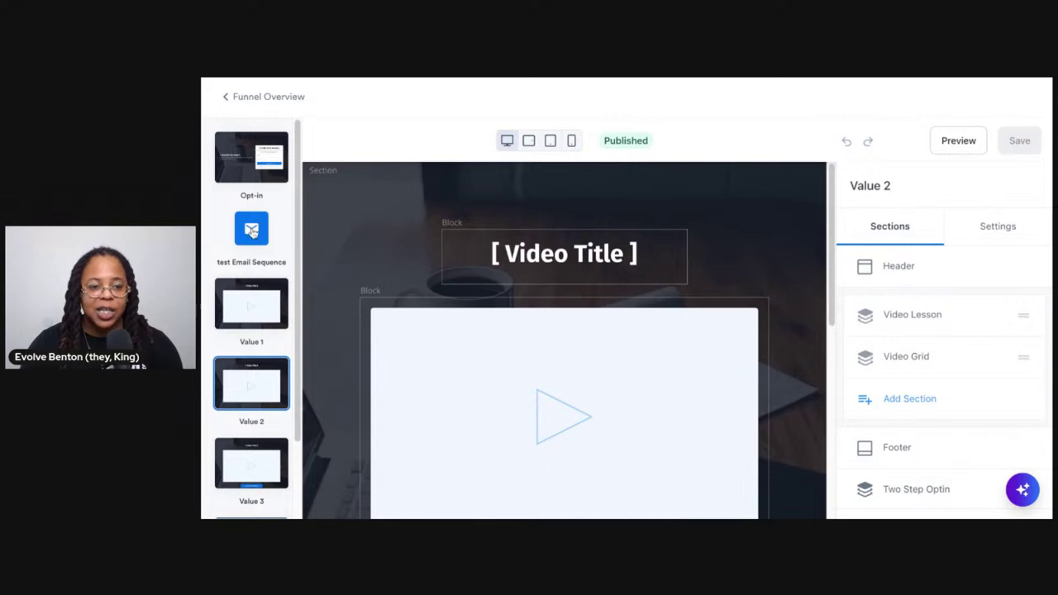
left_click(252, 235)
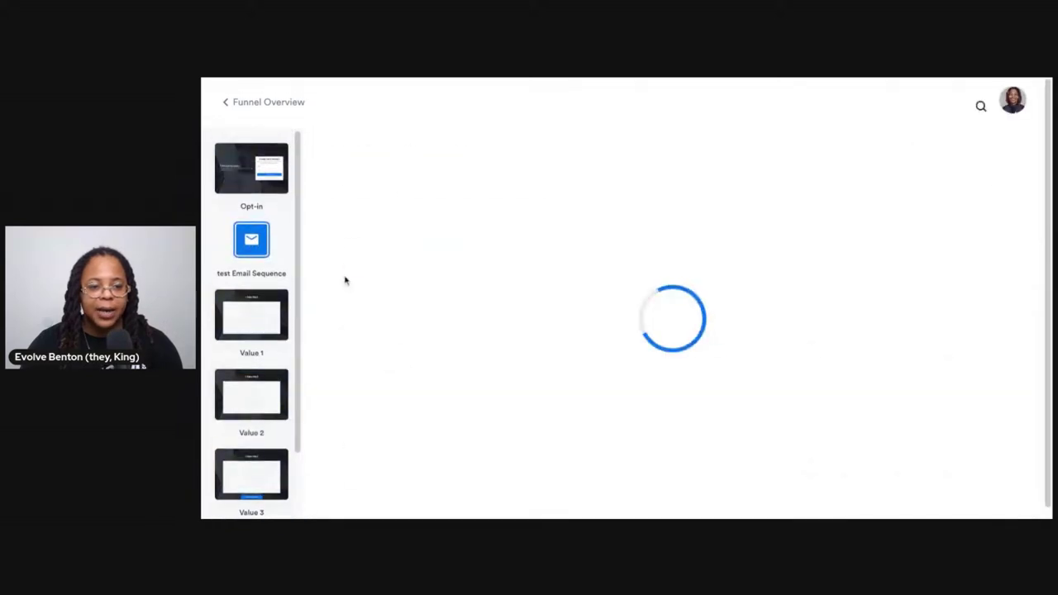
scroll(348, 281, "down", 5)
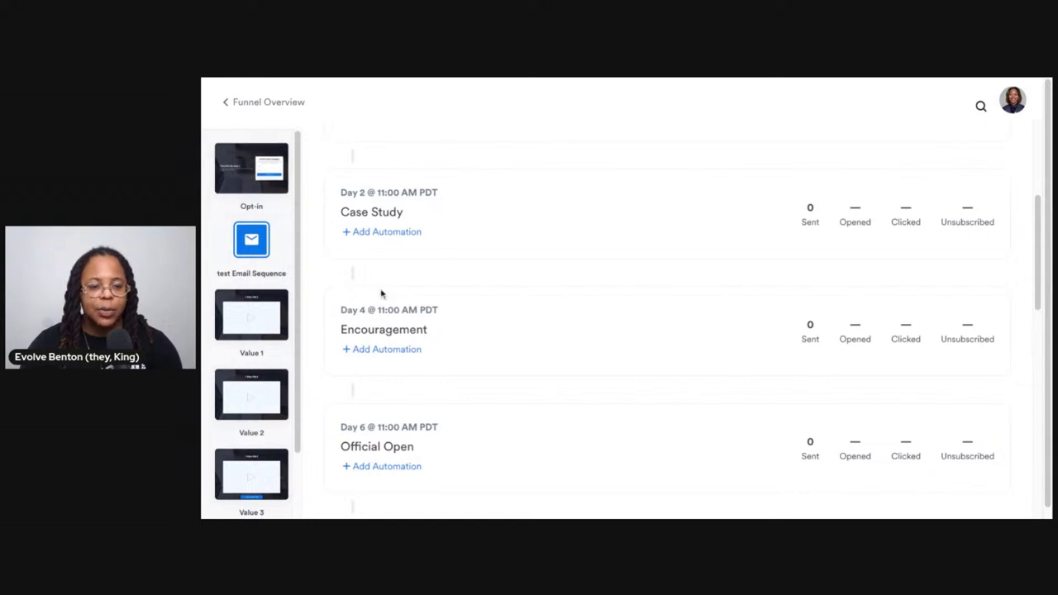
scroll(380, 293, "down", 10)
scroll(248, 302, "down", 2)
scroll(248, 302, "down", 1)
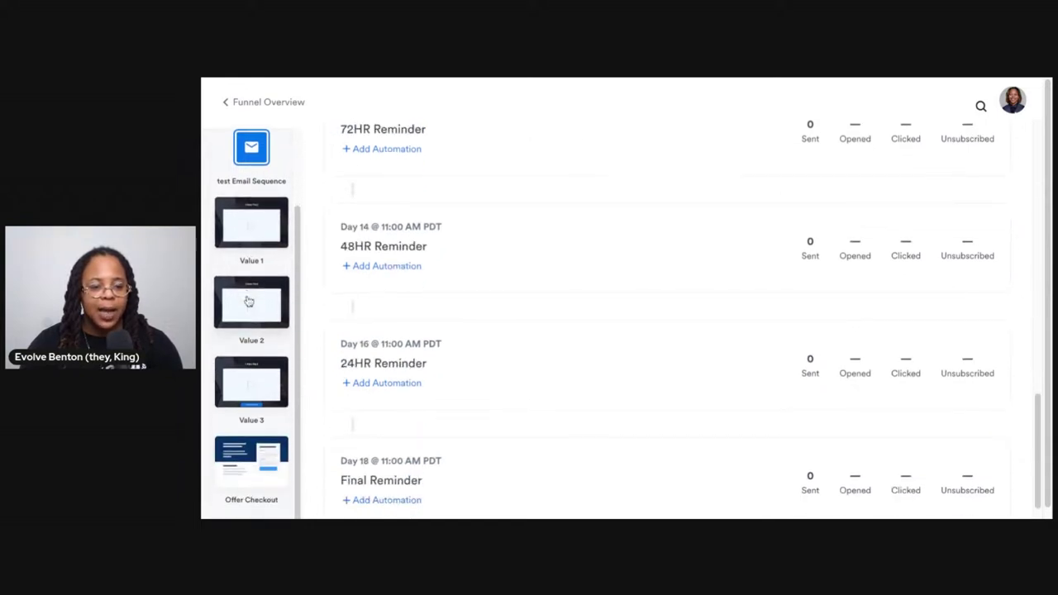
- Open the funnel's Offer Checkout and look over the Mini Course offer details
left_click(255, 448)
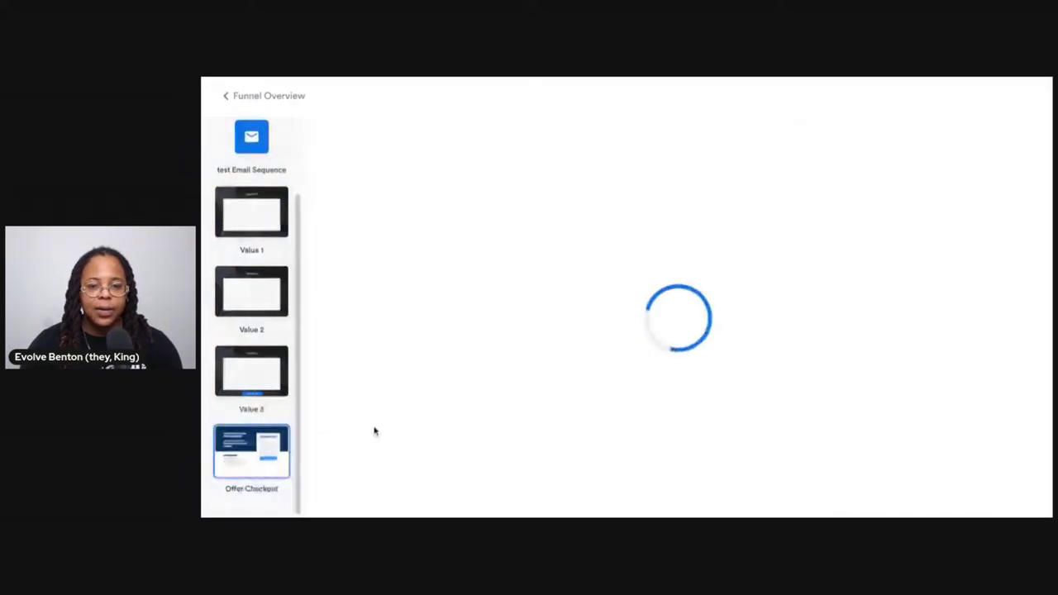
scroll(424, 421, "down", 3)
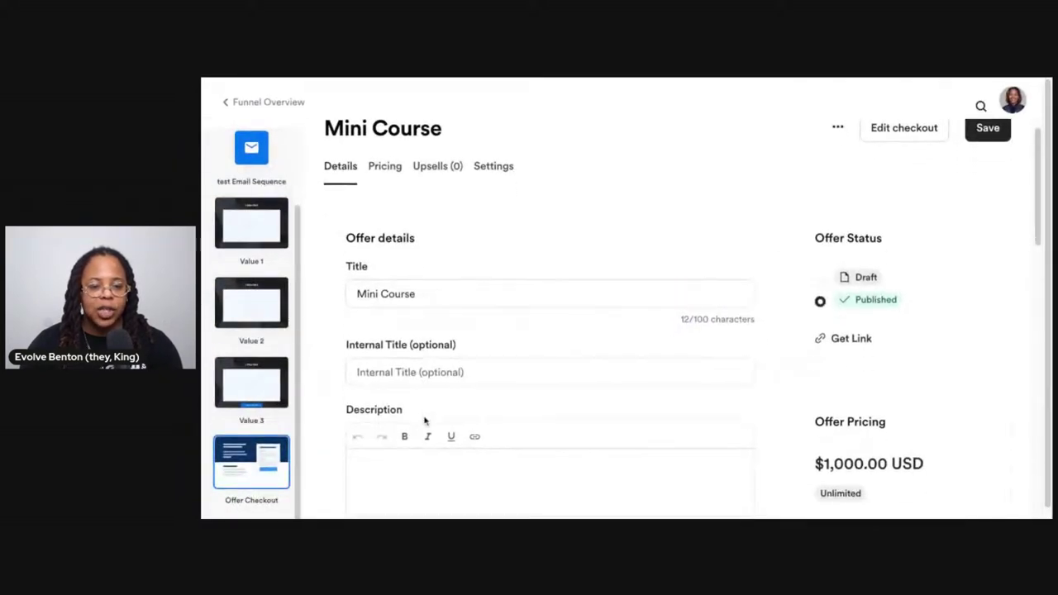
scroll(579, 384, "up", 3)
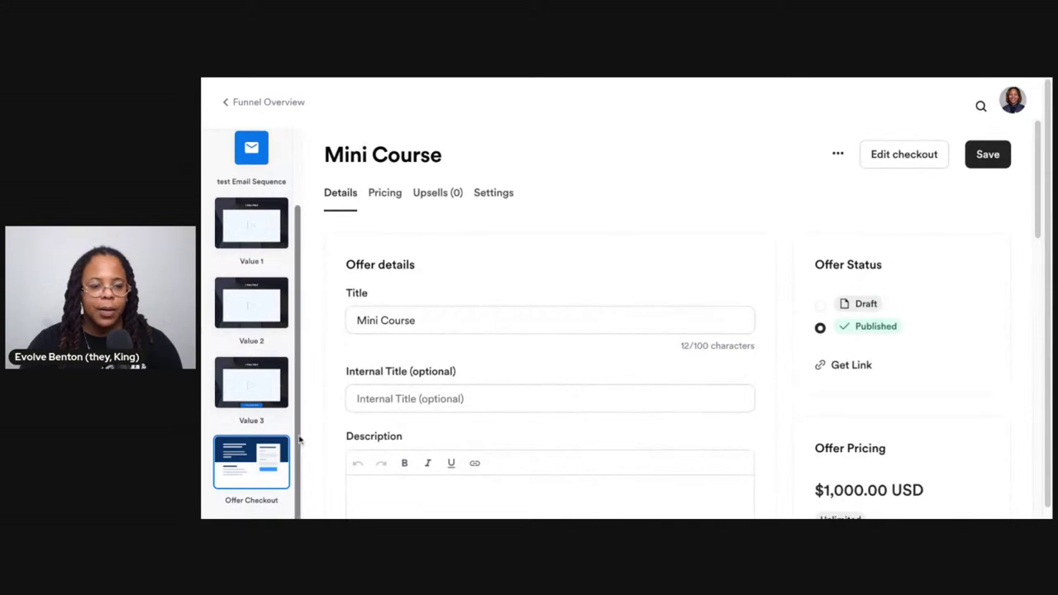
- Open the Mini Course checkout for editing, examine its payment form and placeholder text, and return to the funnels list
left_click(887, 153)
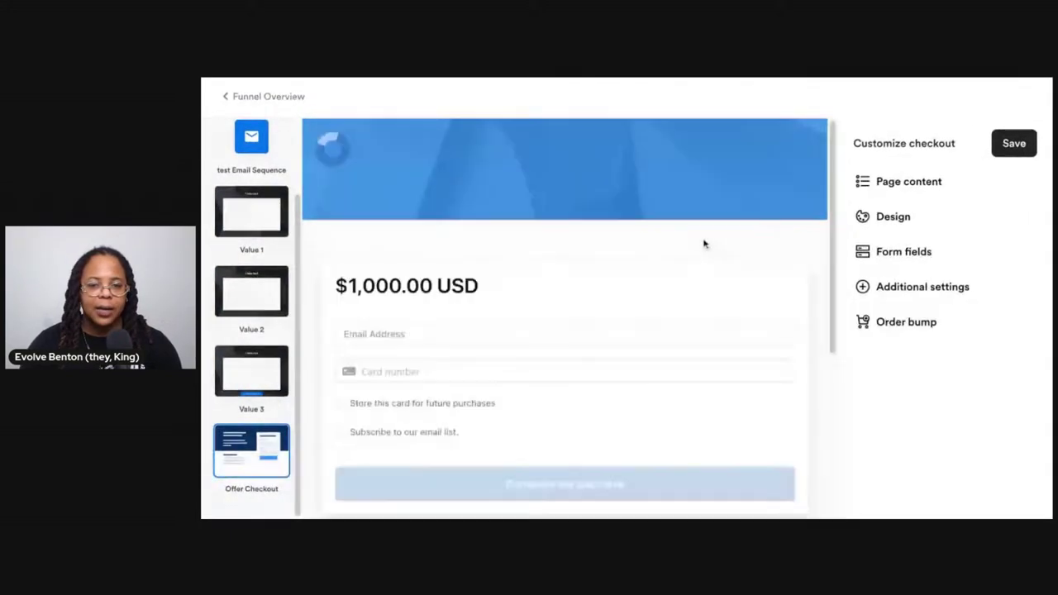
scroll(666, 256, "down", 5)
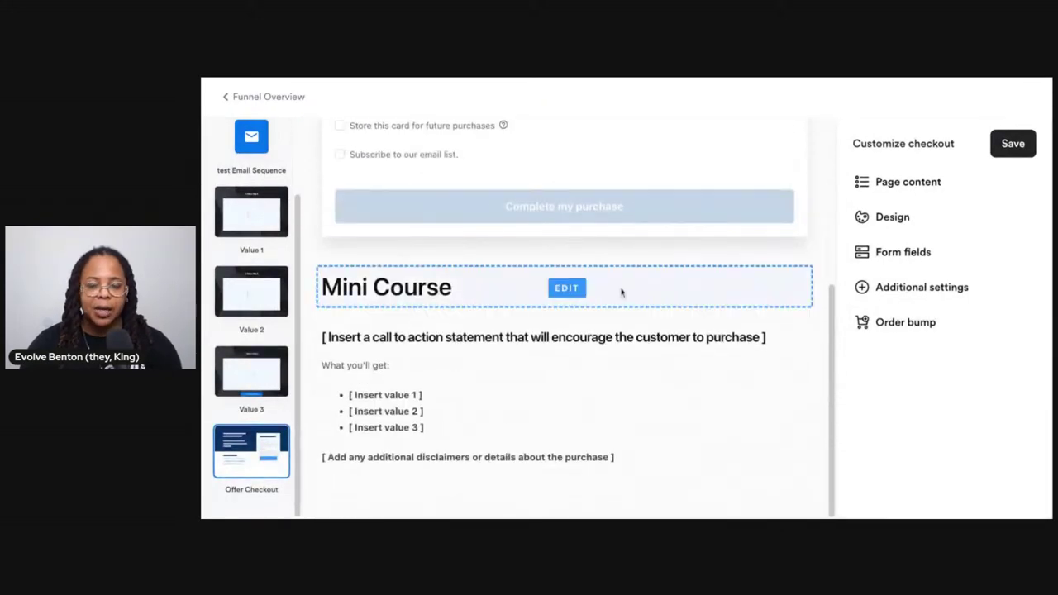
scroll(622, 292, "up", 5)
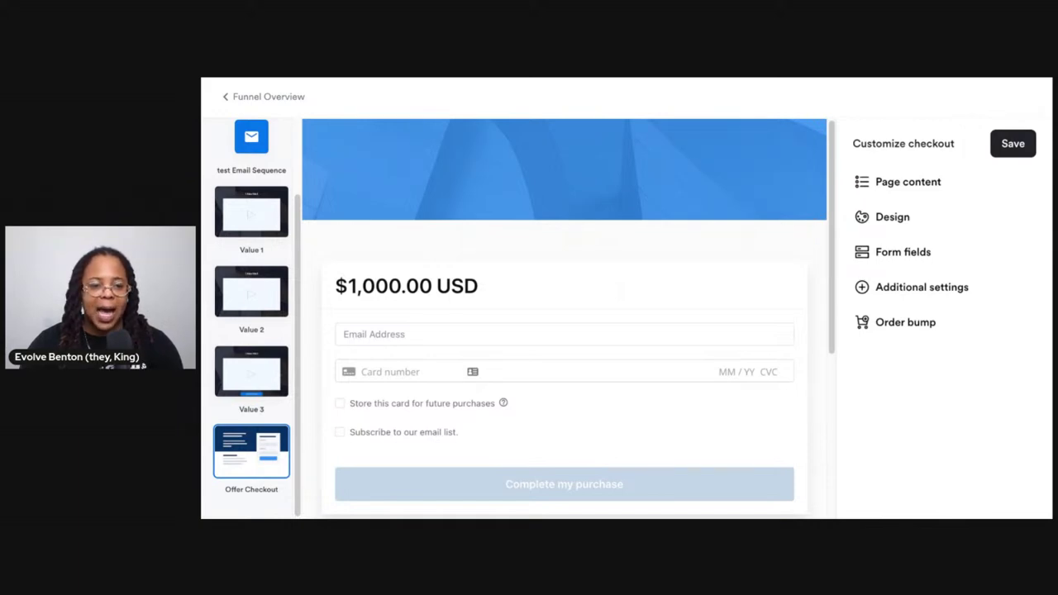
left_click(265, 98)
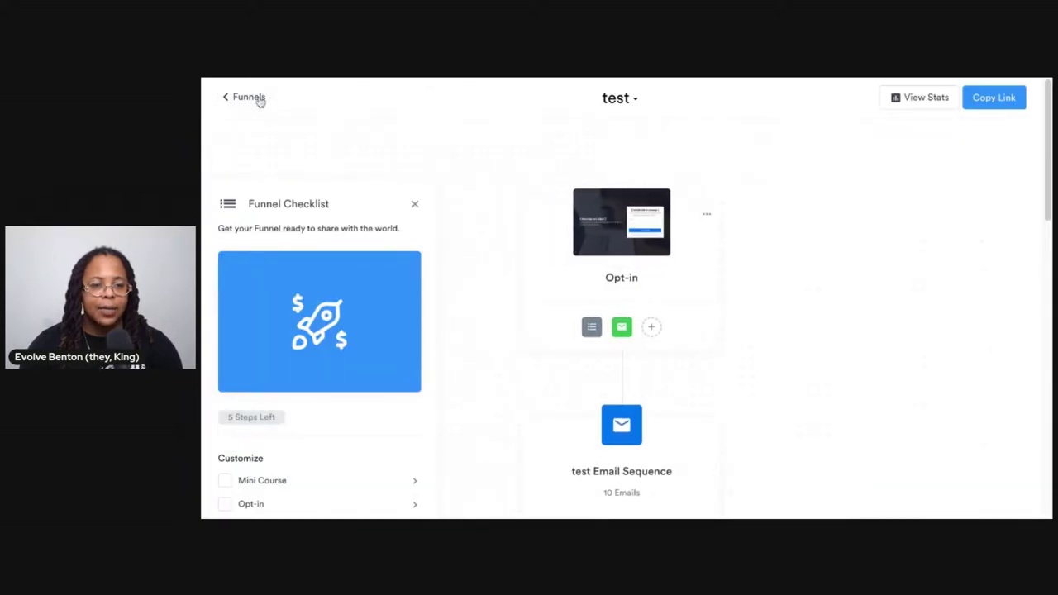
left_click(249, 97)
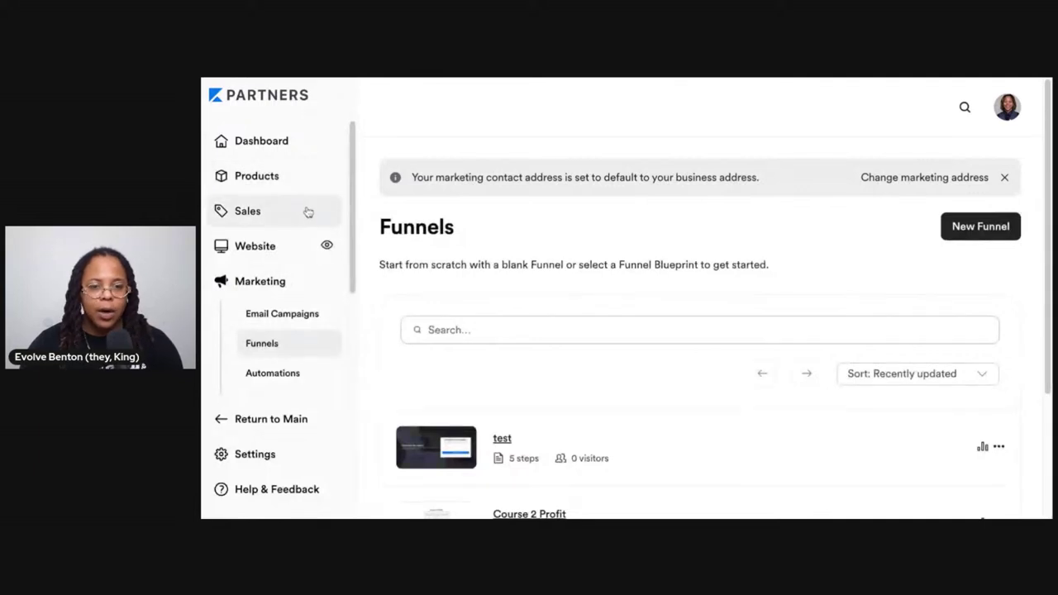
- Start a new product from the Products page and choose Course as its type
left_click(278, 176)
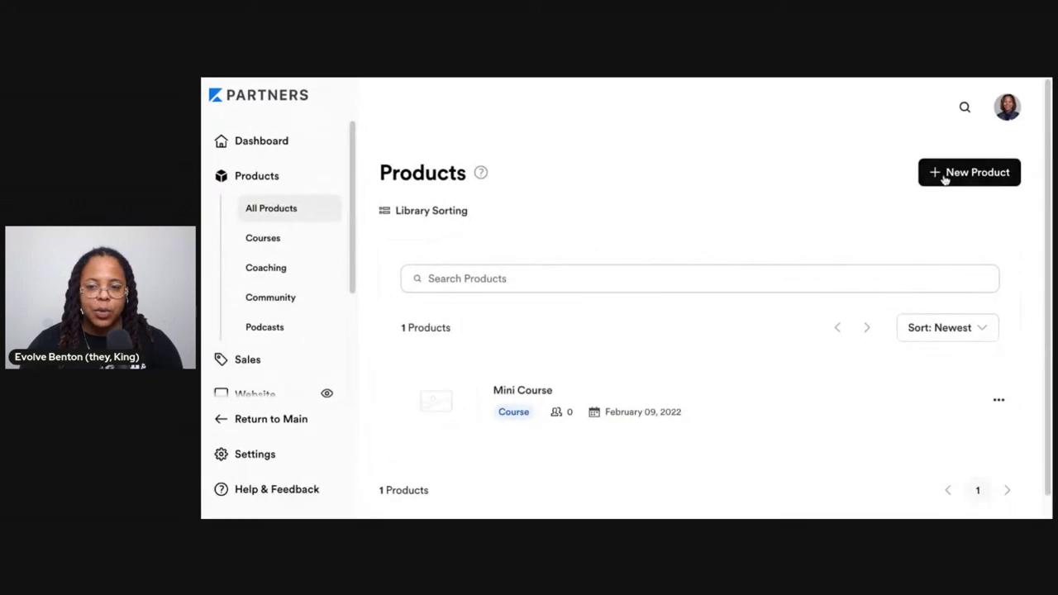
left_click(943, 177)
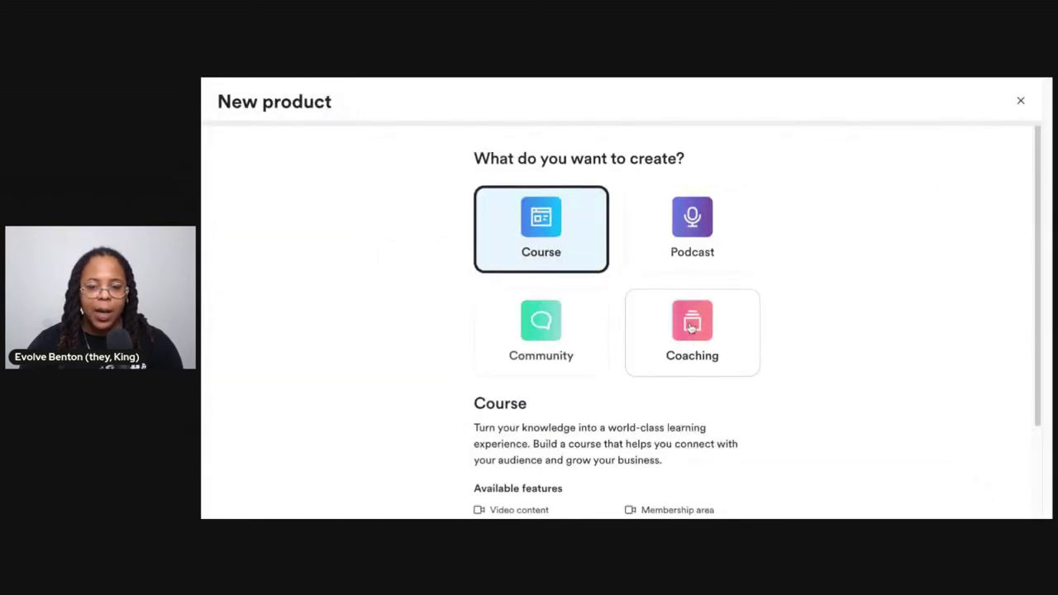
scroll(541, 256, "down", 2)
scroll(542, 256, "up", 2)
left_click(543, 263)
scroll(544, 262, "down", 3)
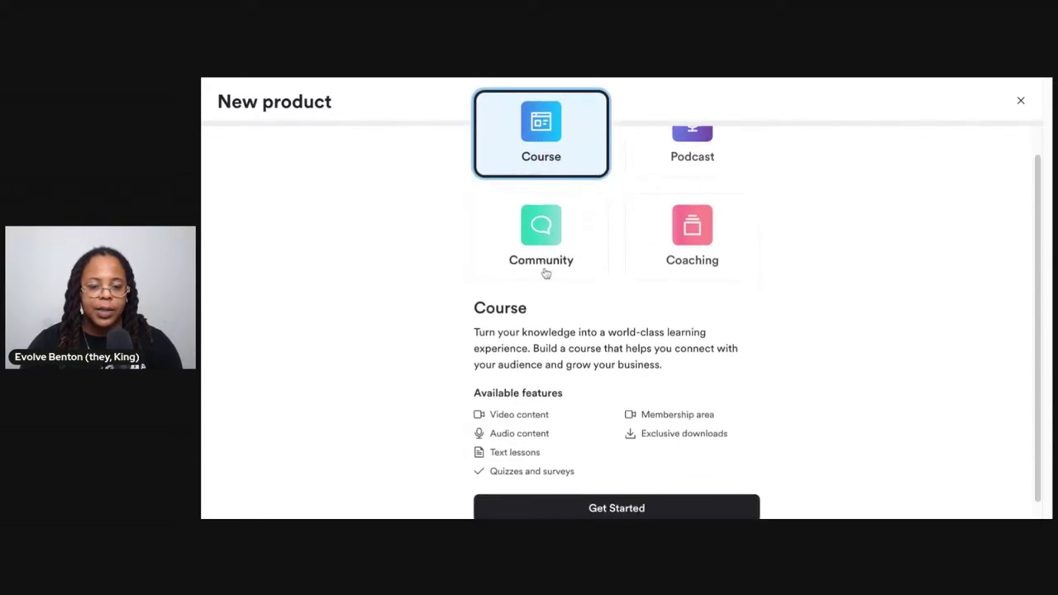
left_click(623, 488)
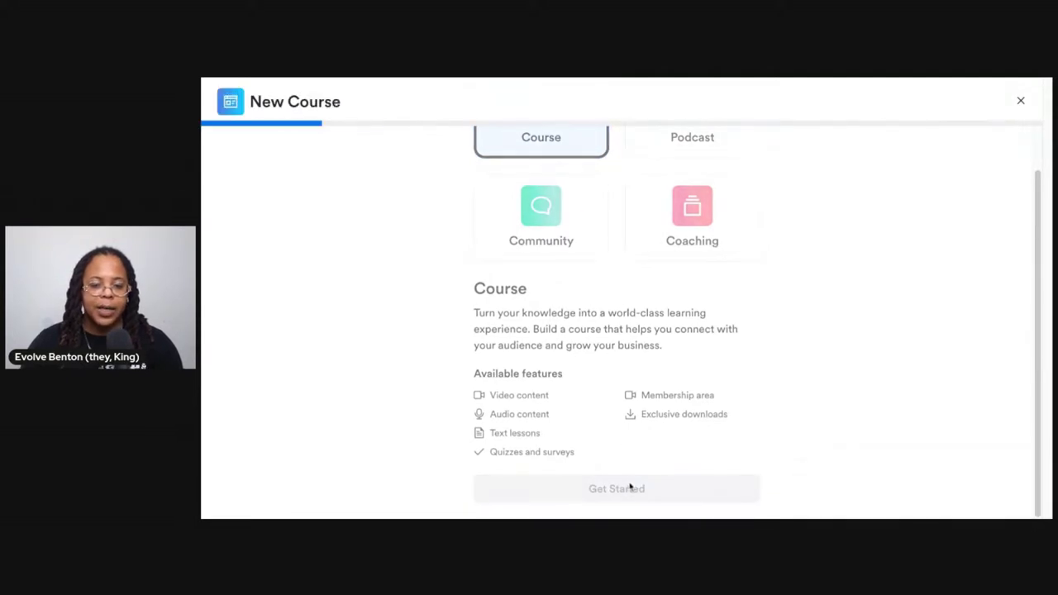
- Set the course title and brief description to "test", keep the sample outline option on, and continue without a course image
left_click(555, 265)
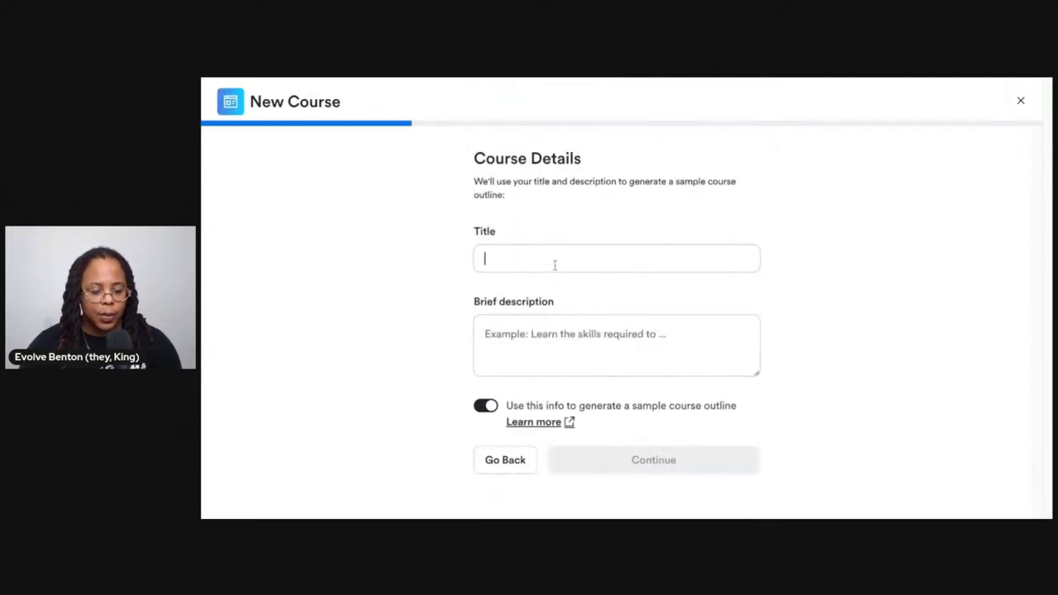
type("tr")
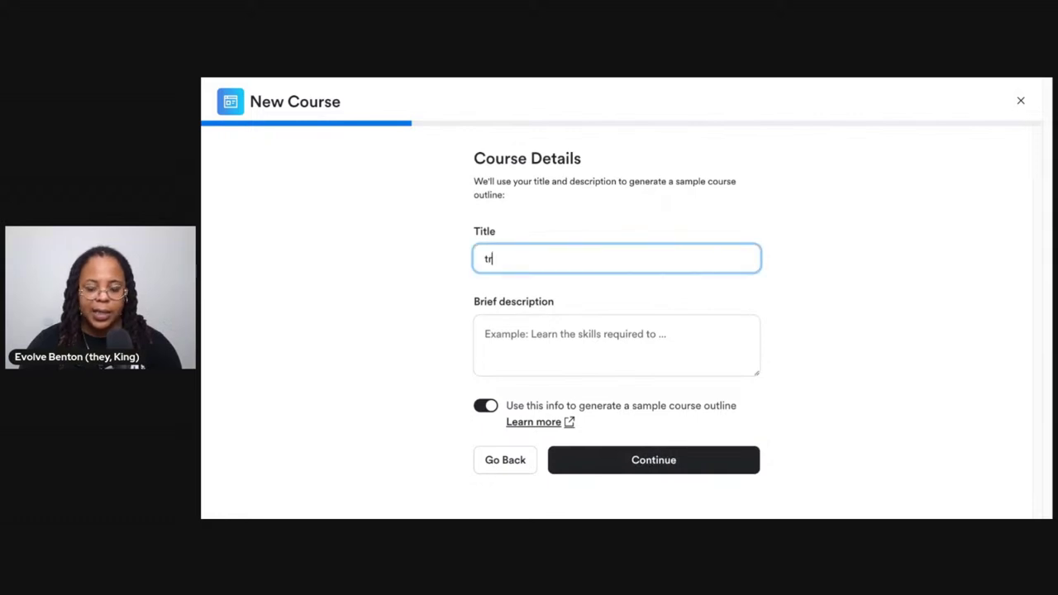
type("s")
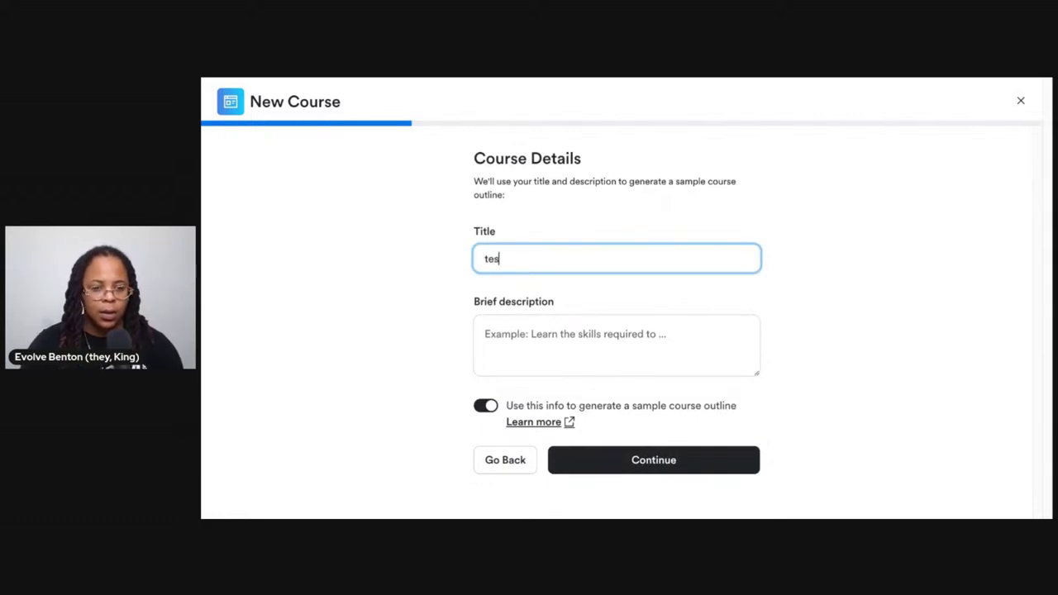
type("t")
left_click(568, 331)
type("test")
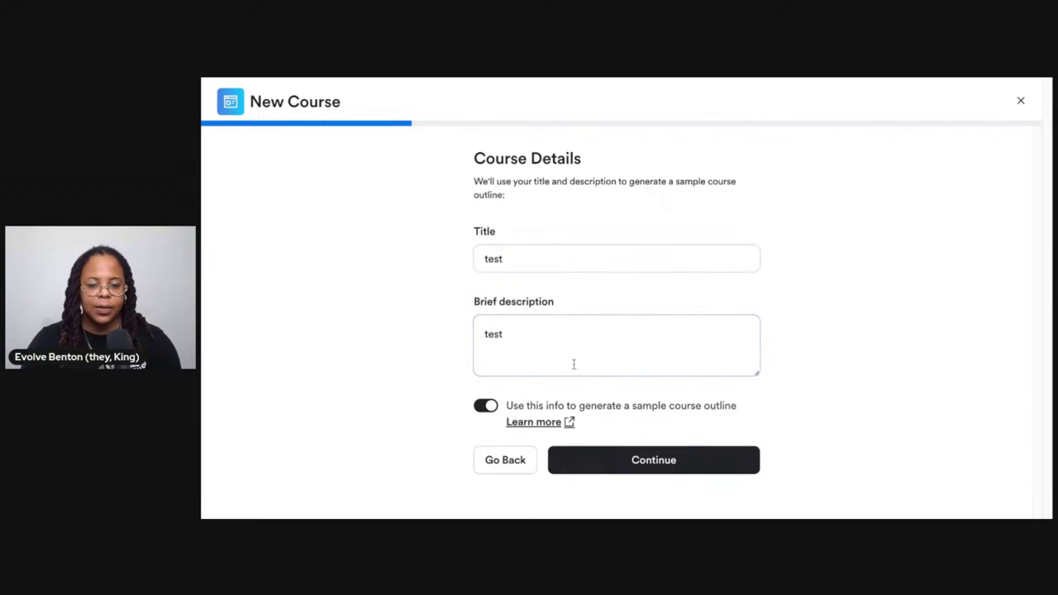
left_click(650, 478)
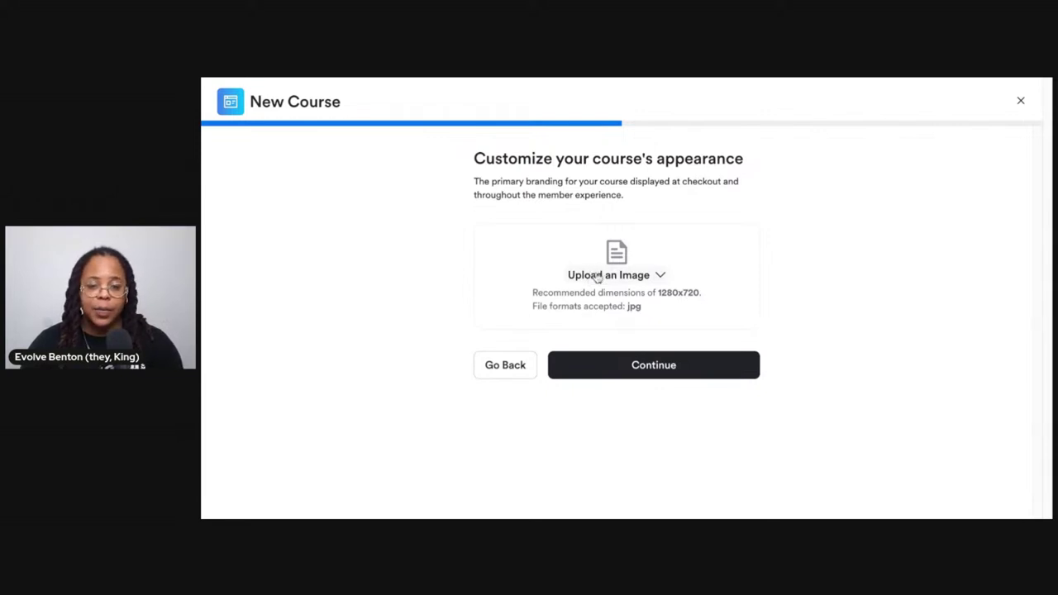
left_click(638, 373)
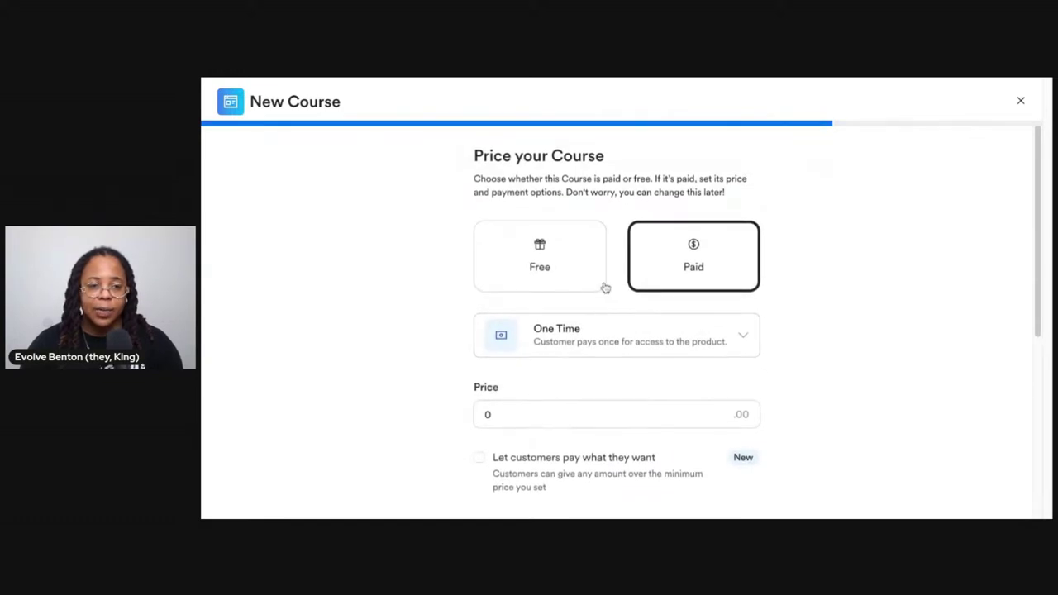
- Set the paid course's one-time price to 97 and let customers pay what they want
scroll(590, 309, "down", 1)
scroll(592, 306, "down", 2)
scroll(592, 306, "up", 1)
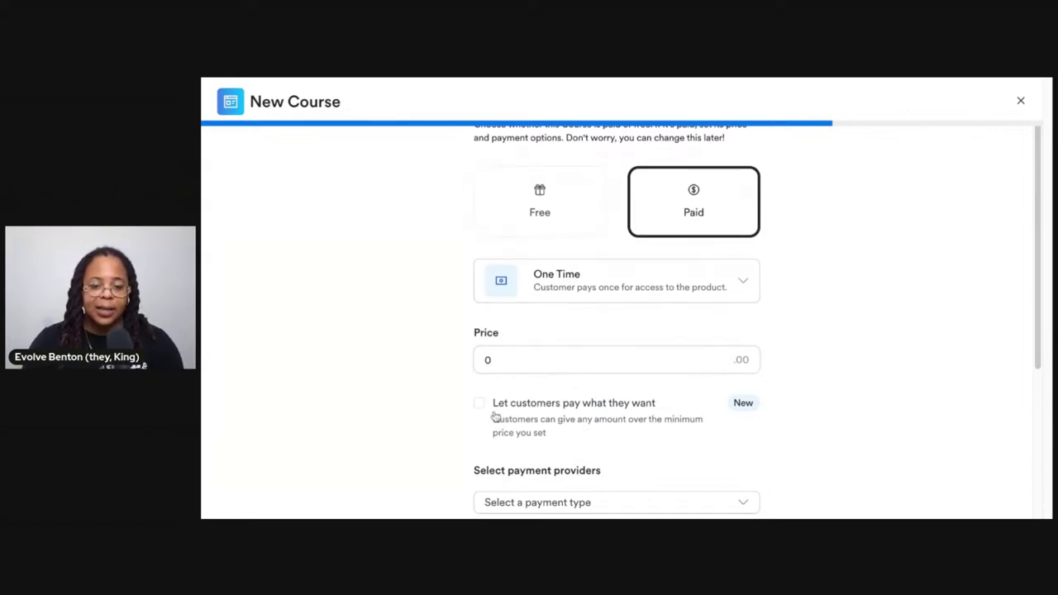
left_click(512, 362)
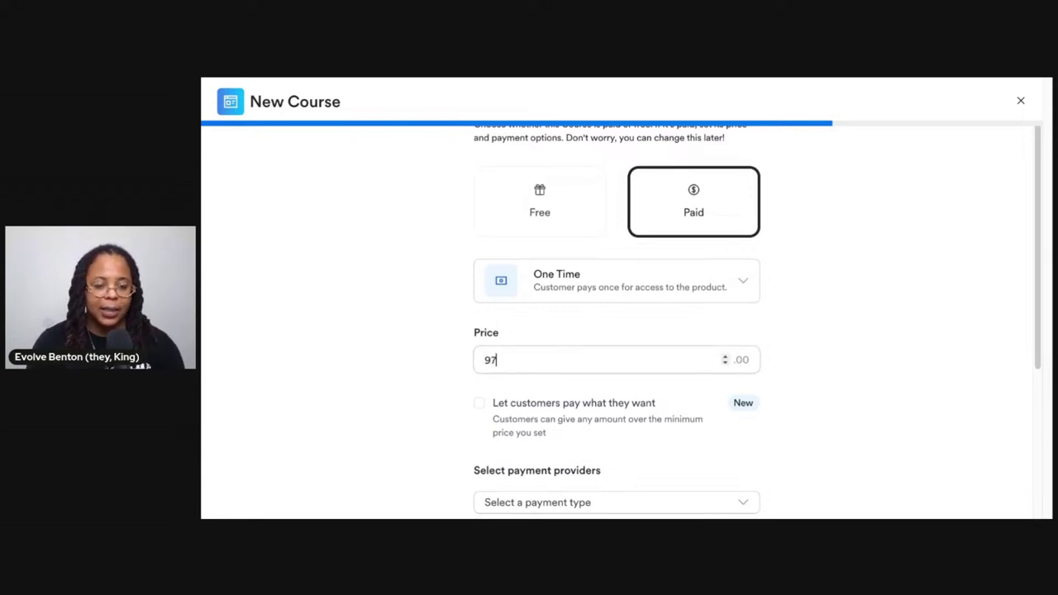
left_click(772, 382)
scroll(771, 382, "down", 1)
left_click(479, 396)
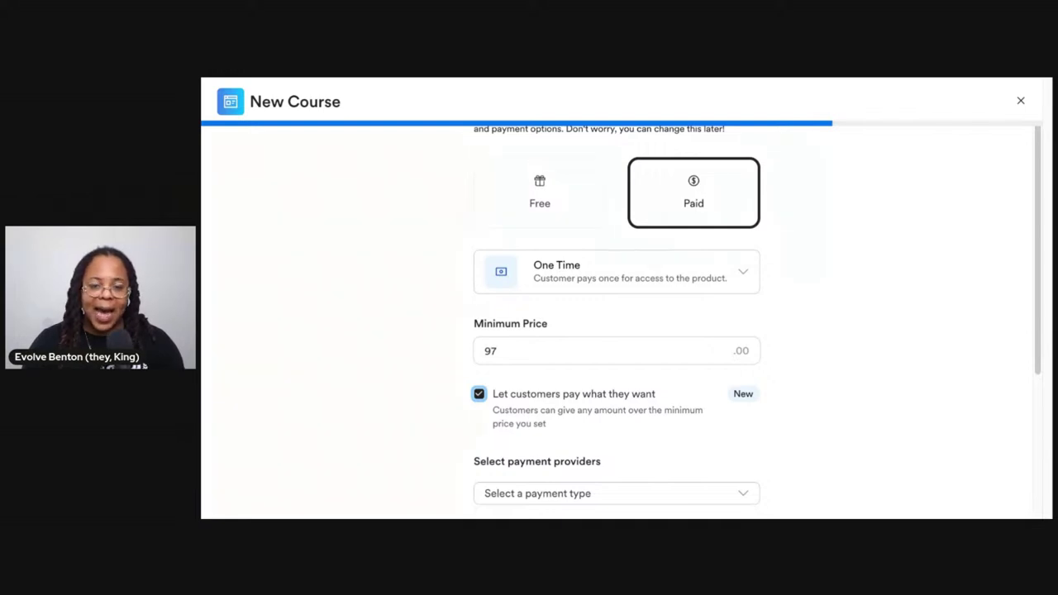
- Look over the pricing and payment provider options, then skip them for now to create the course
scroll(617, 326, "up", 1)
scroll(616, 327, "down", 4)
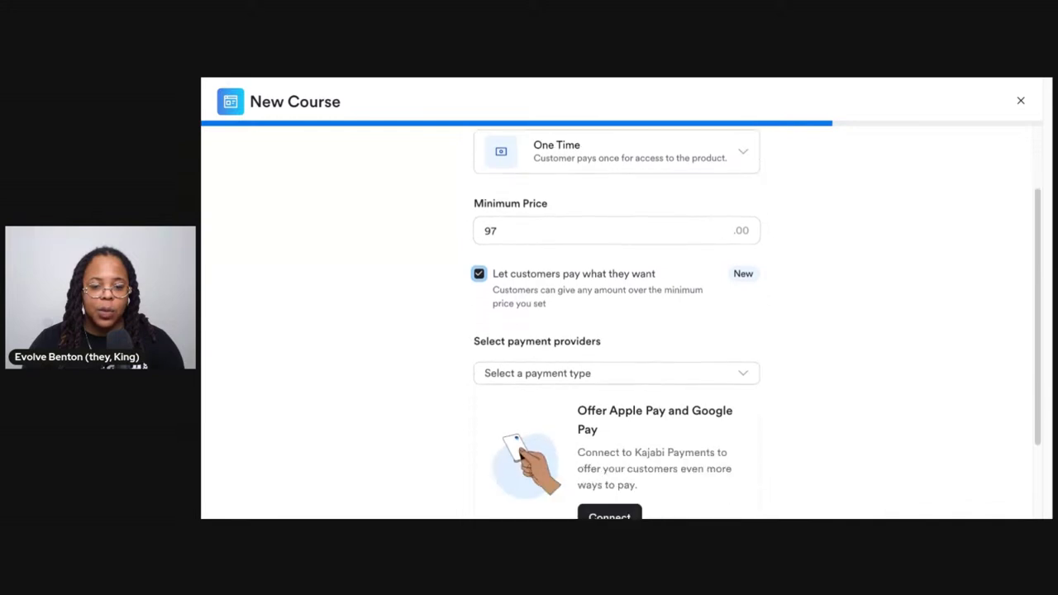
scroll(615, 433, "up", 2)
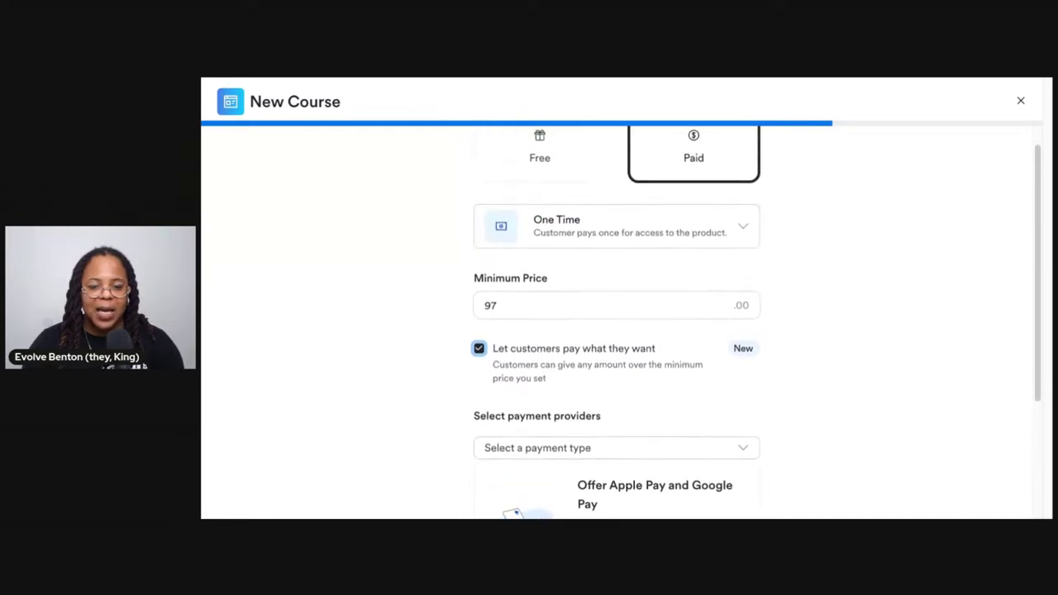
scroll(614, 433, "up", 2)
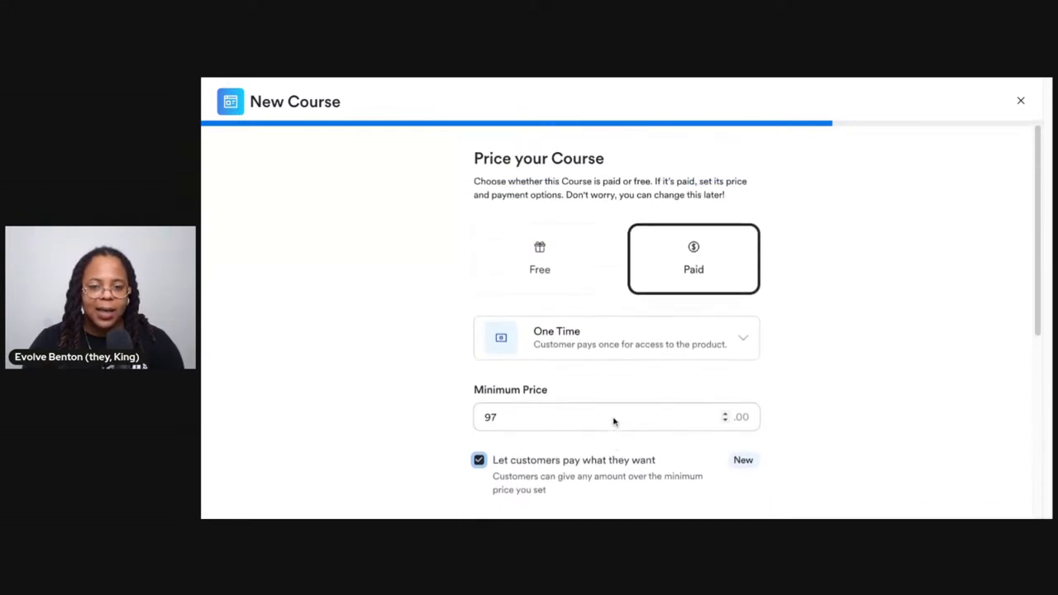
scroll(629, 453, "down", 6)
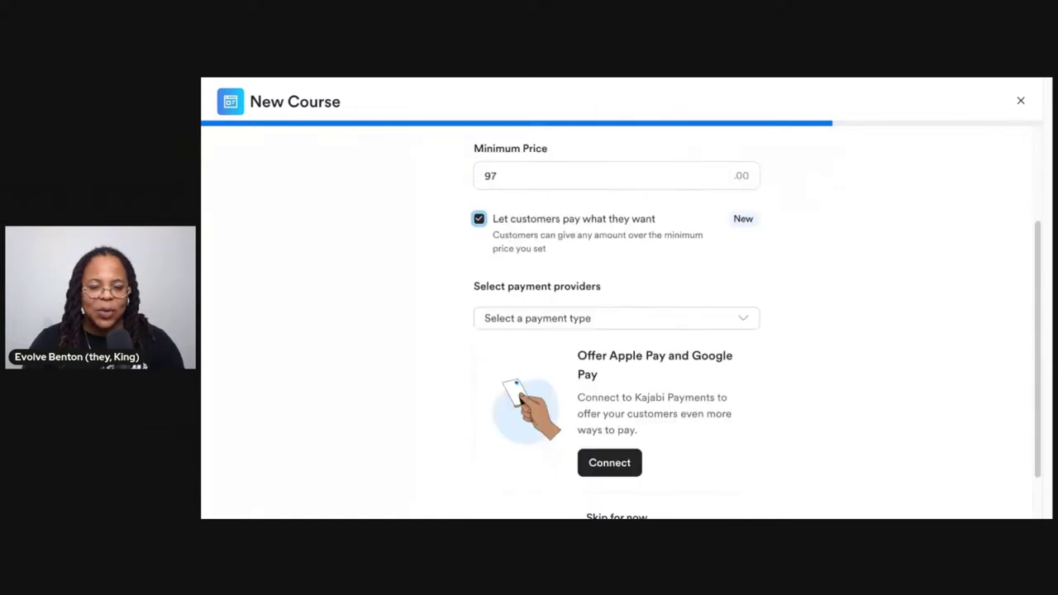
left_click(630, 453)
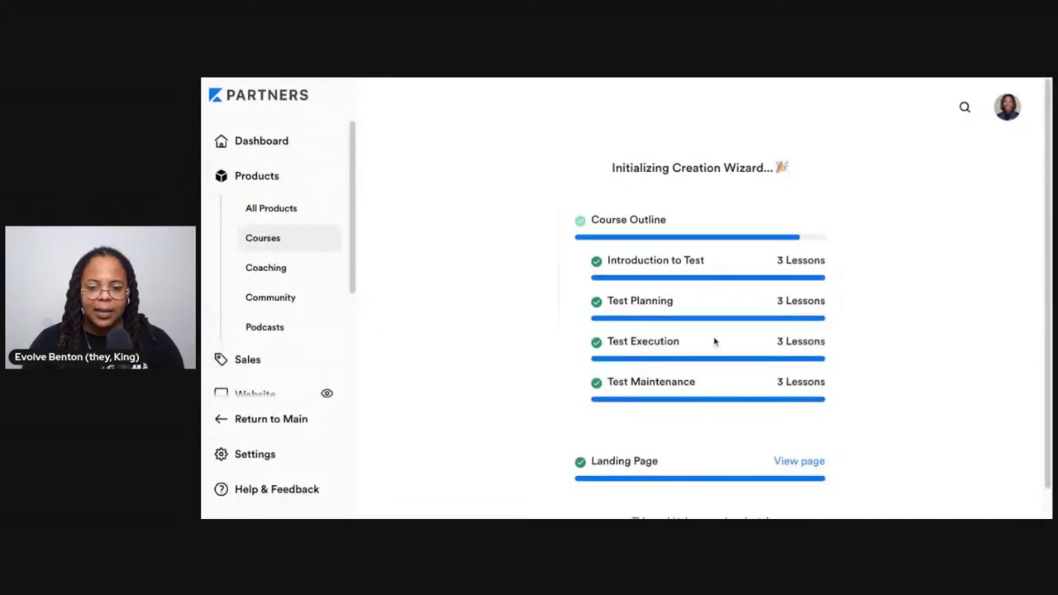
- Review the course outline, open the Introduction to Test module's details for editing, and save the module
scroll(716, 338, "down", 1)
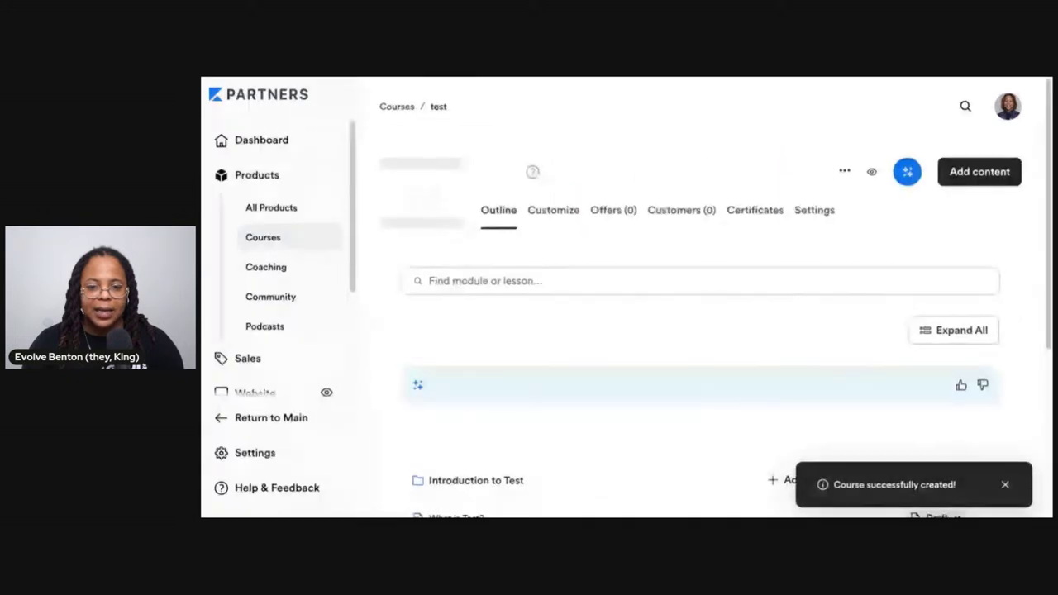
scroll(700, 330, "down", 3)
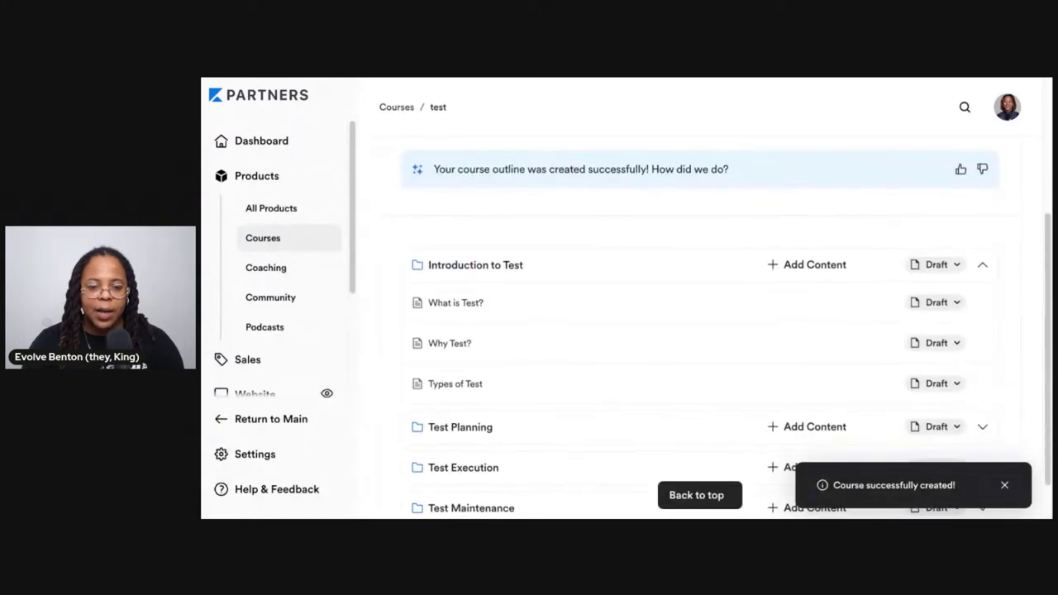
scroll(508, 296, "up", 3)
scroll(507, 297, "down", 4)
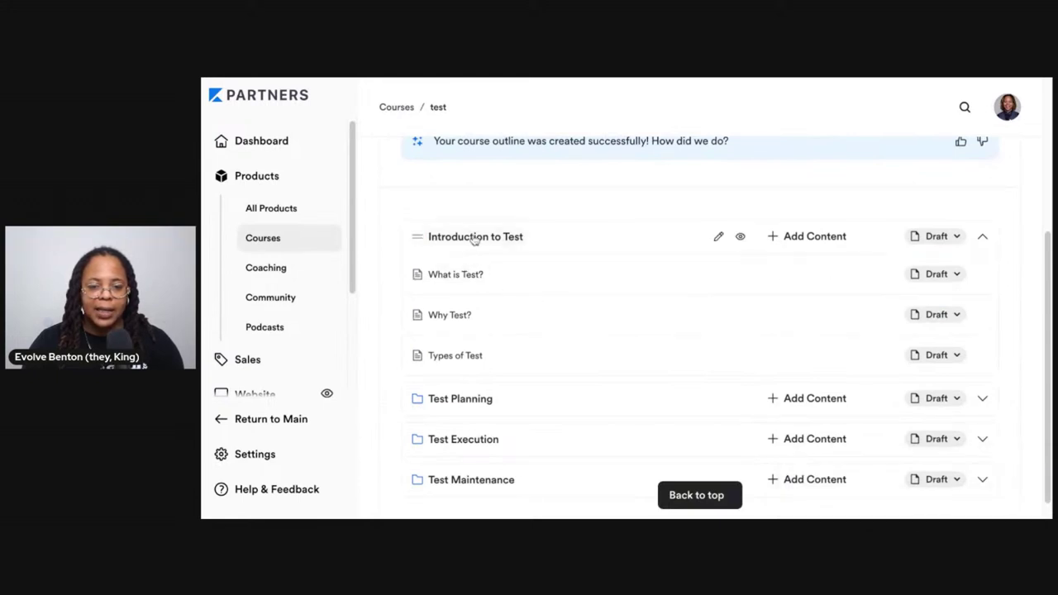
left_click(718, 237)
scroll(590, 236, "down", 3)
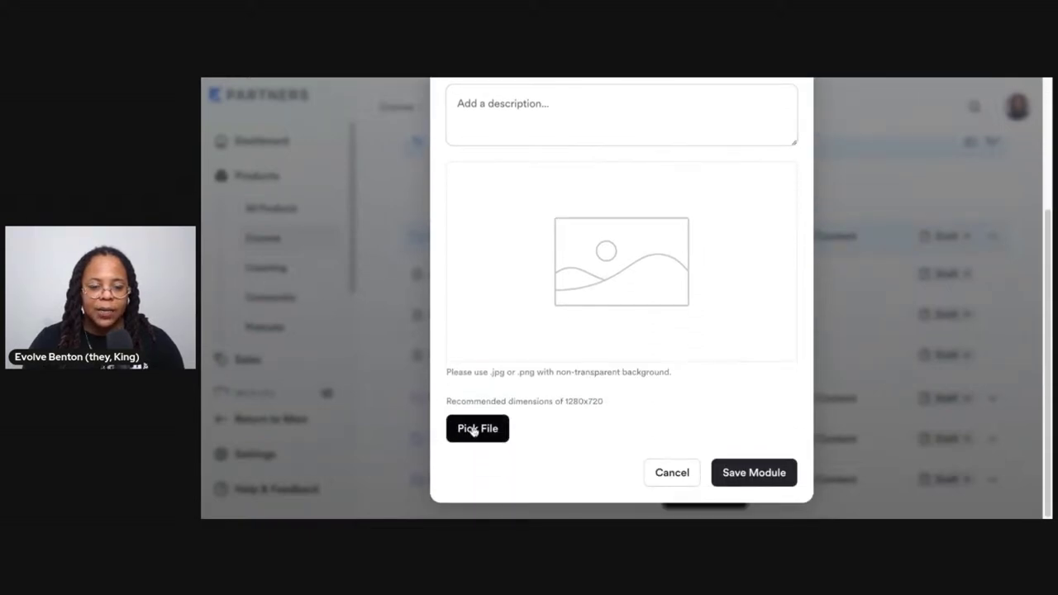
left_click(755, 479)
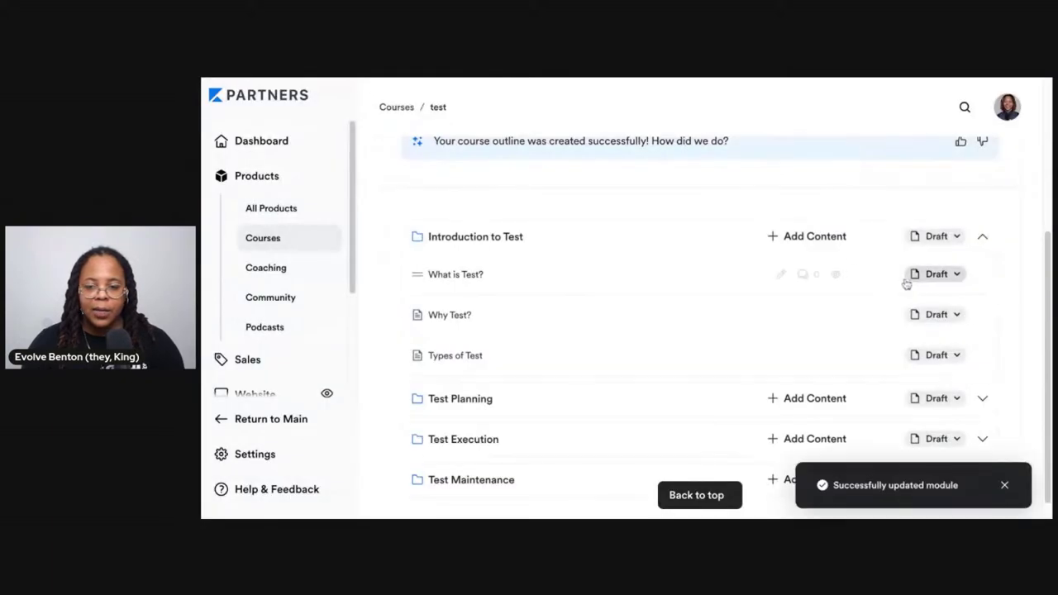
- View the content types that can be added to the Introduction to Test module, and switch to the slide presentation
left_click(818, 237)
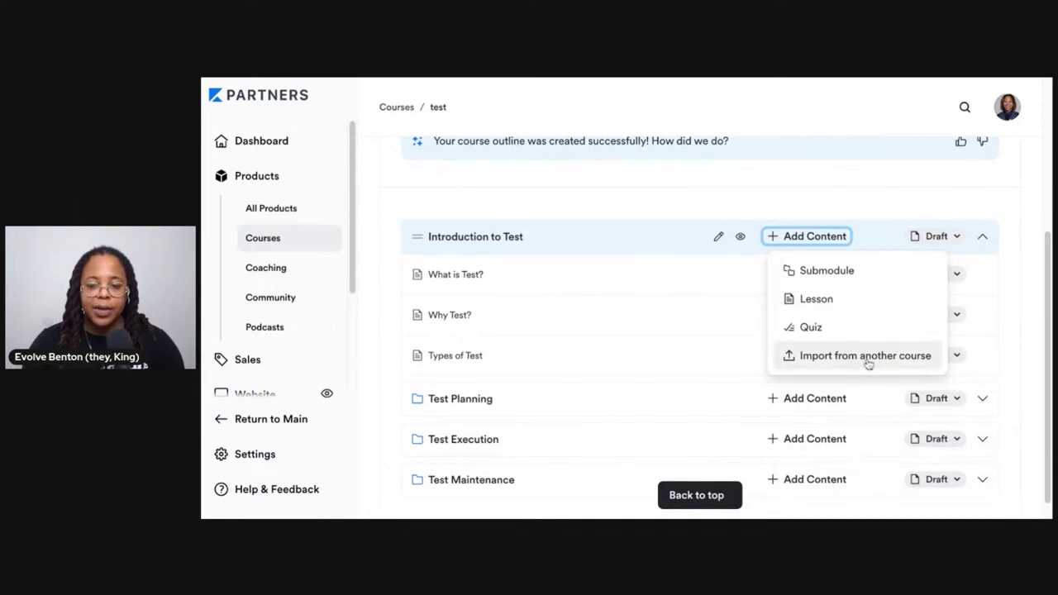
left_click(693, 207)
scroll(694, 236, "down", 1)
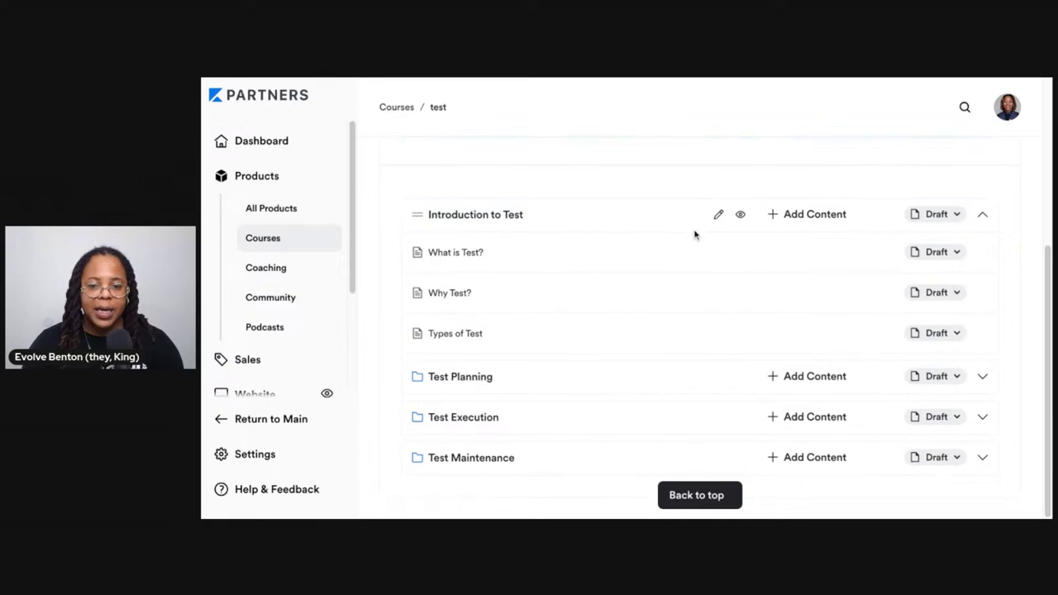
scroll(695, 236, "up", 5)
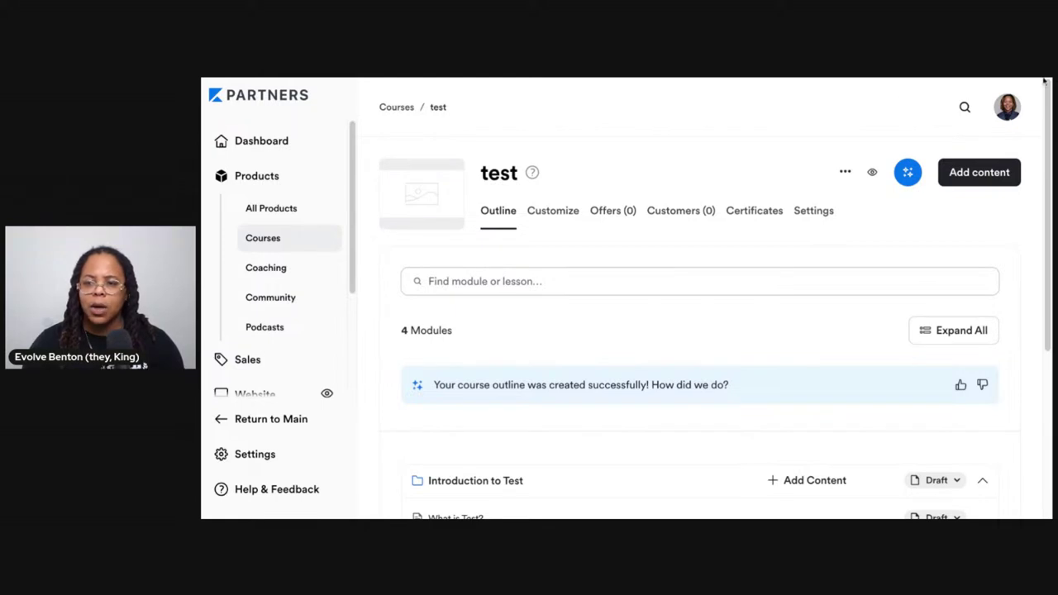
key("alt+Tab")
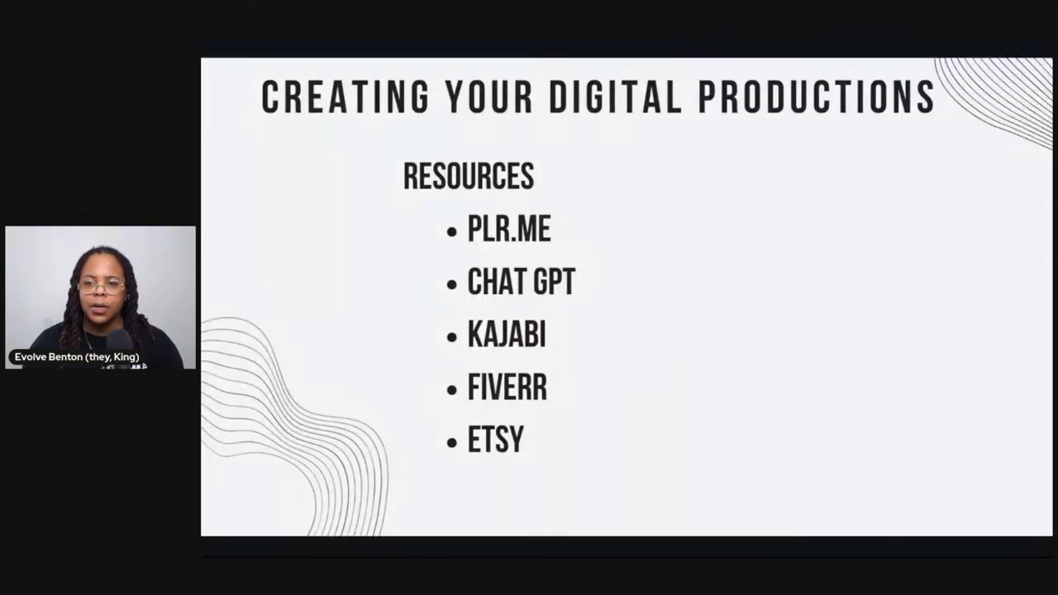